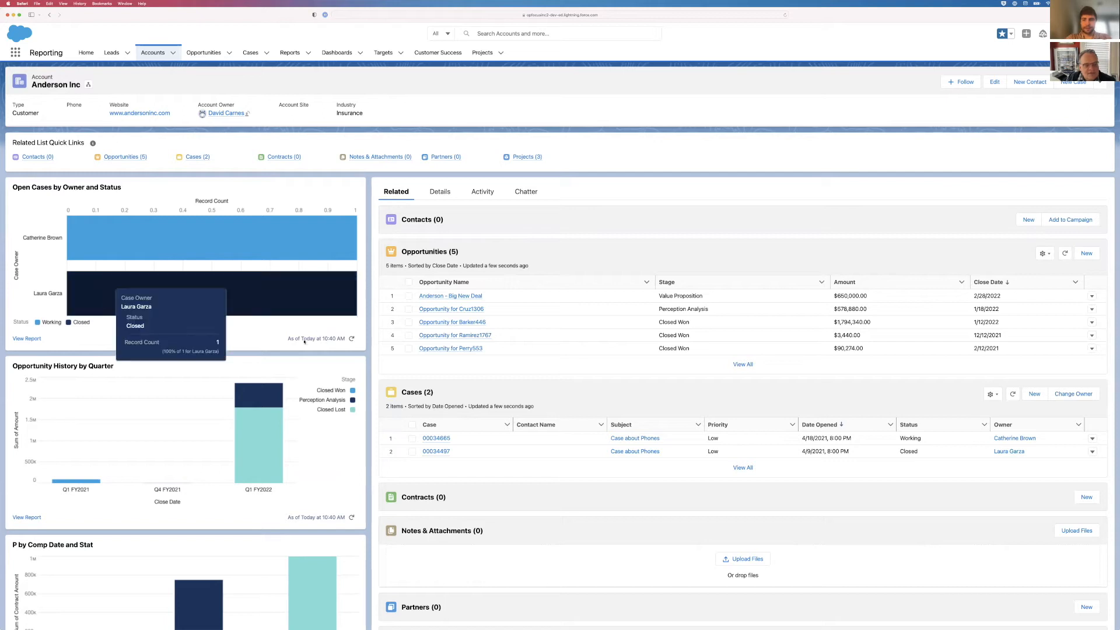
# Step: Open the Anderson Inc account page for editing in Lightning App Builder and dismiss the page analysis
pyautogui.moveTo(287, 339); pyautogui.dragTo(351, 342)
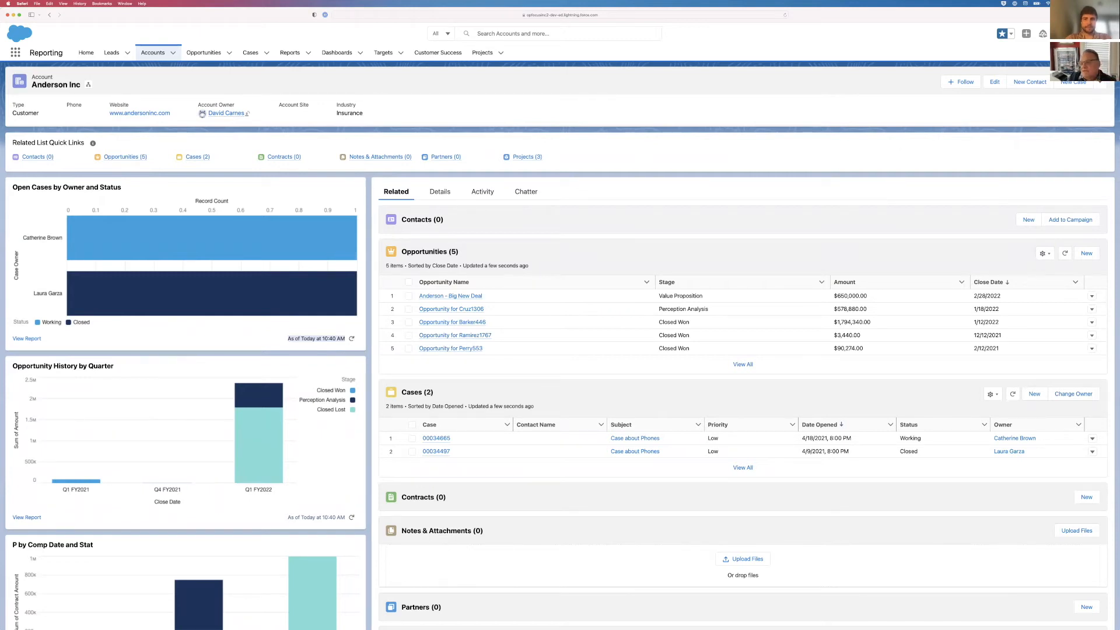
pyautogui.click(1076, 34)
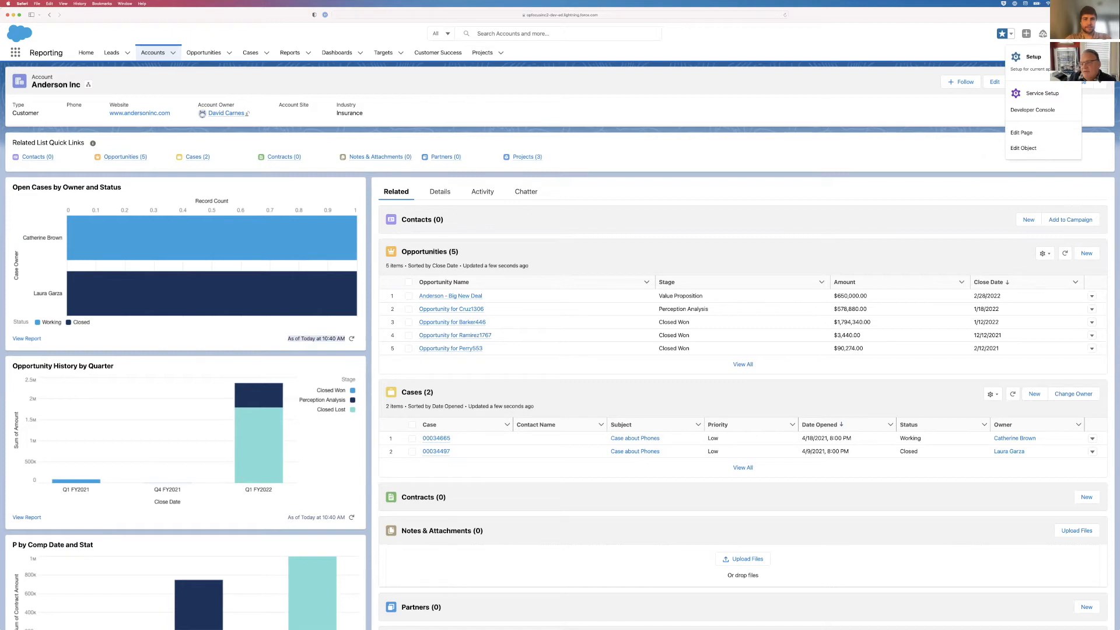
pyautogui.click(1025, 132)
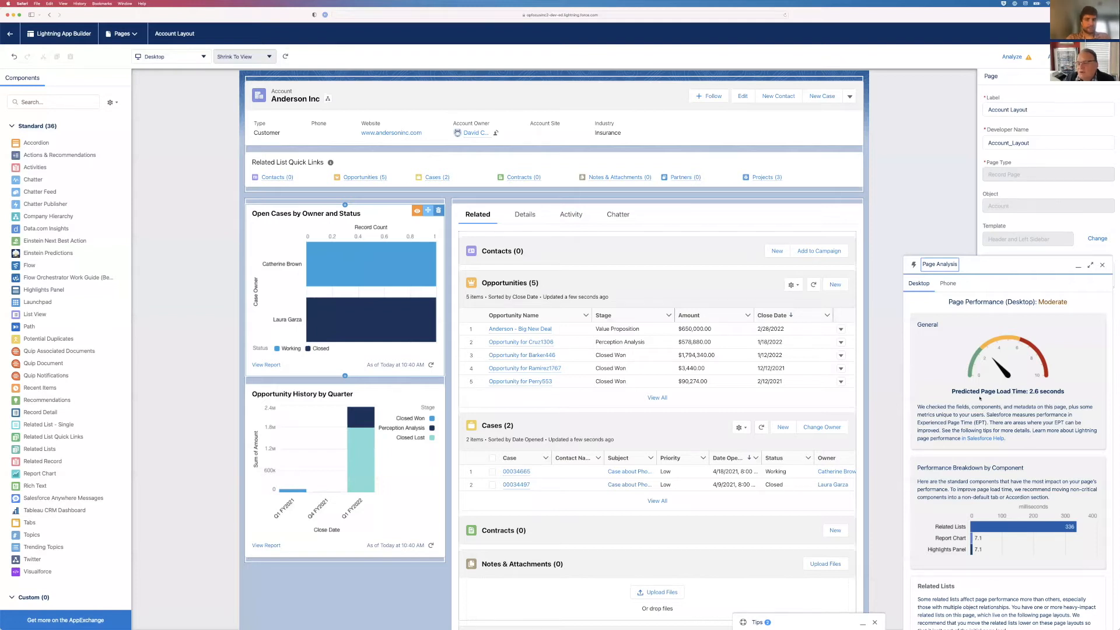
pyautogui.click(1103, 267)
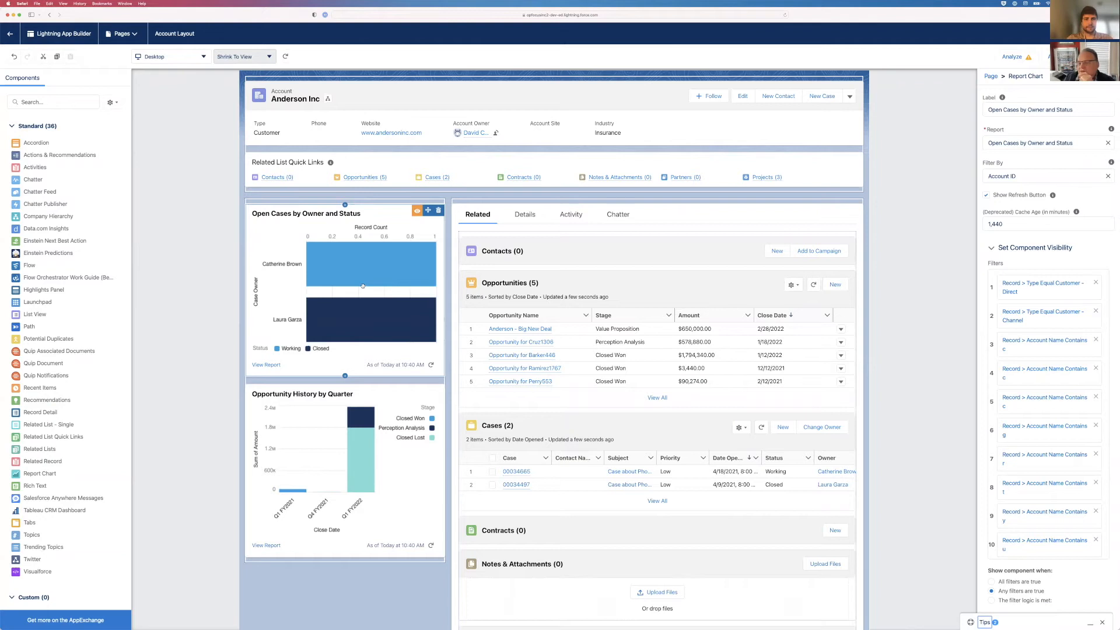
# Step: Review the label, report and Filter By options of the Open Cases by Owner and Status report chart
pyautogui.click(1082, 111)
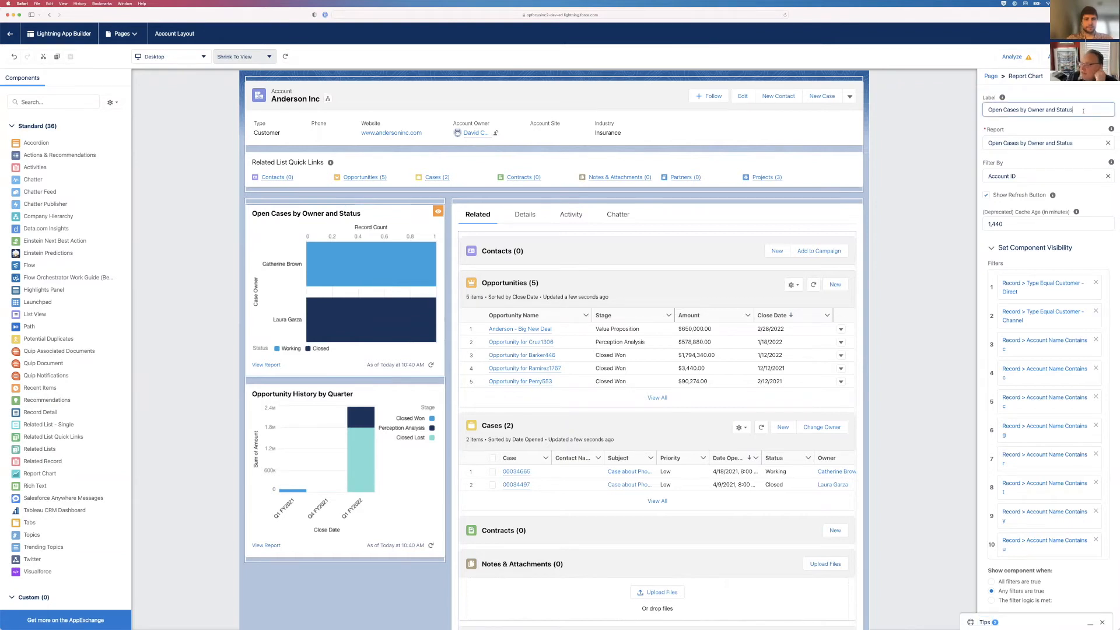
pyautogui.press('super+a')
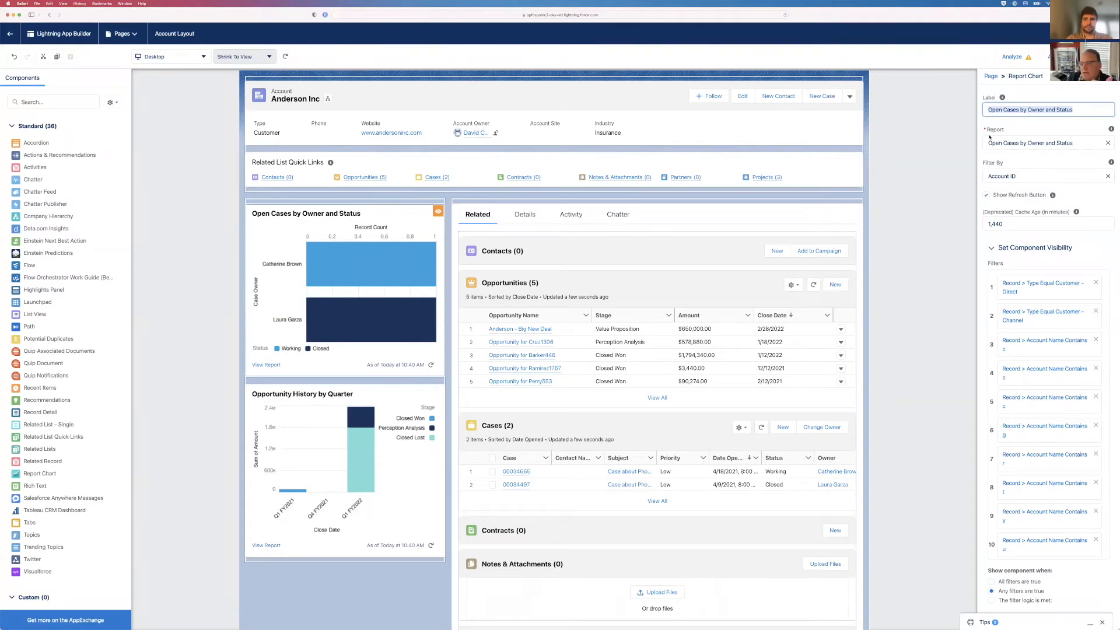
pyautogui.click(989, 164)
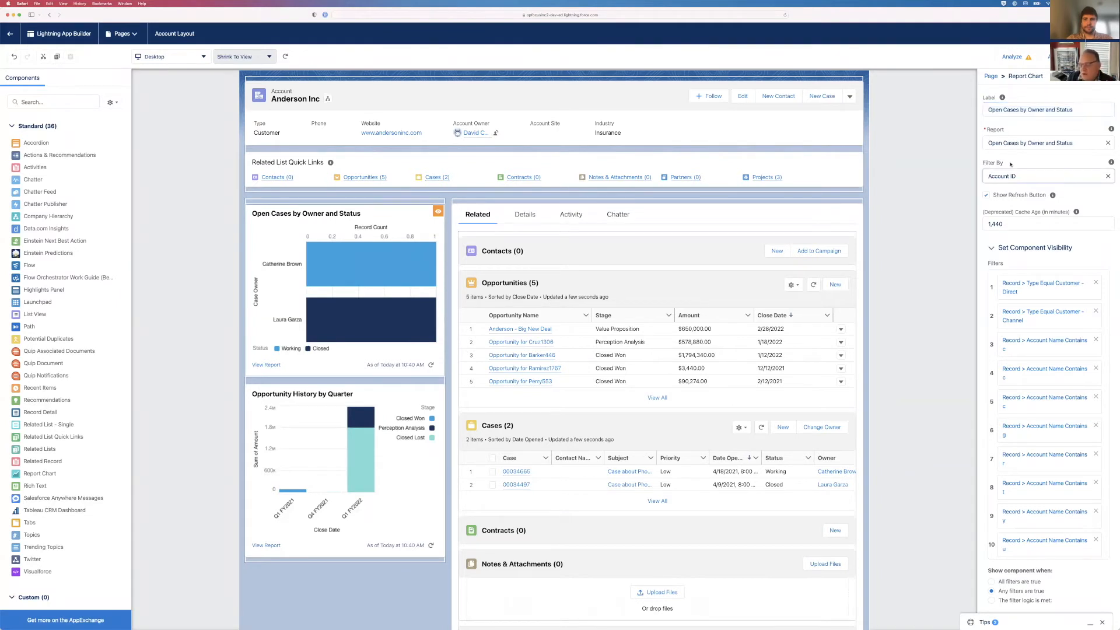
pyautogui.click(1010, 164)
pyautogui.click(1021, 176)
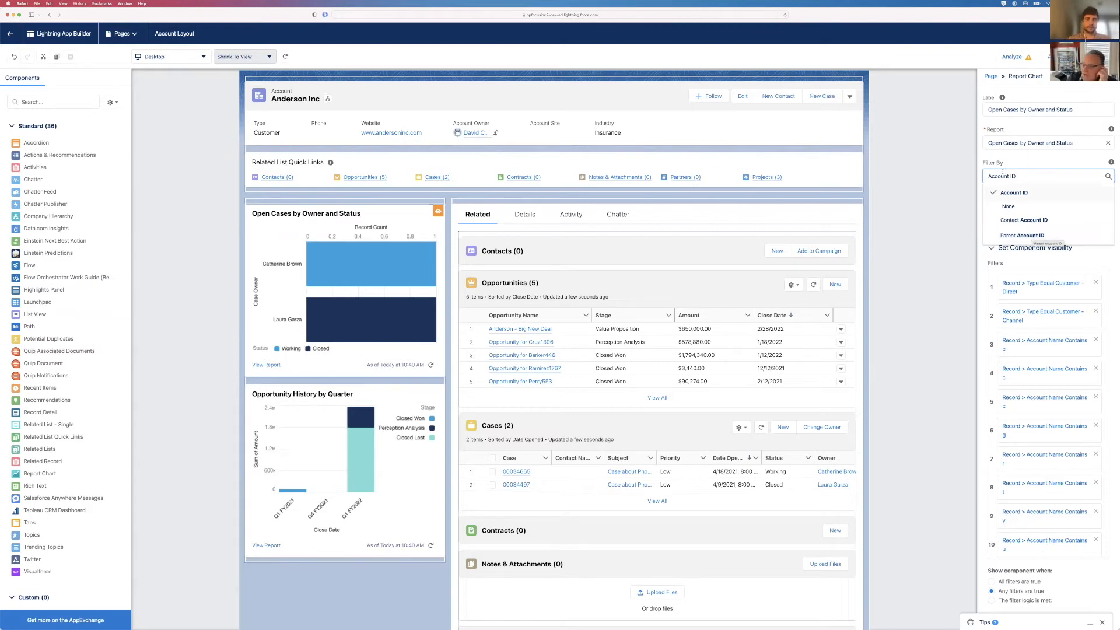
pyautogui.click(962, 173)
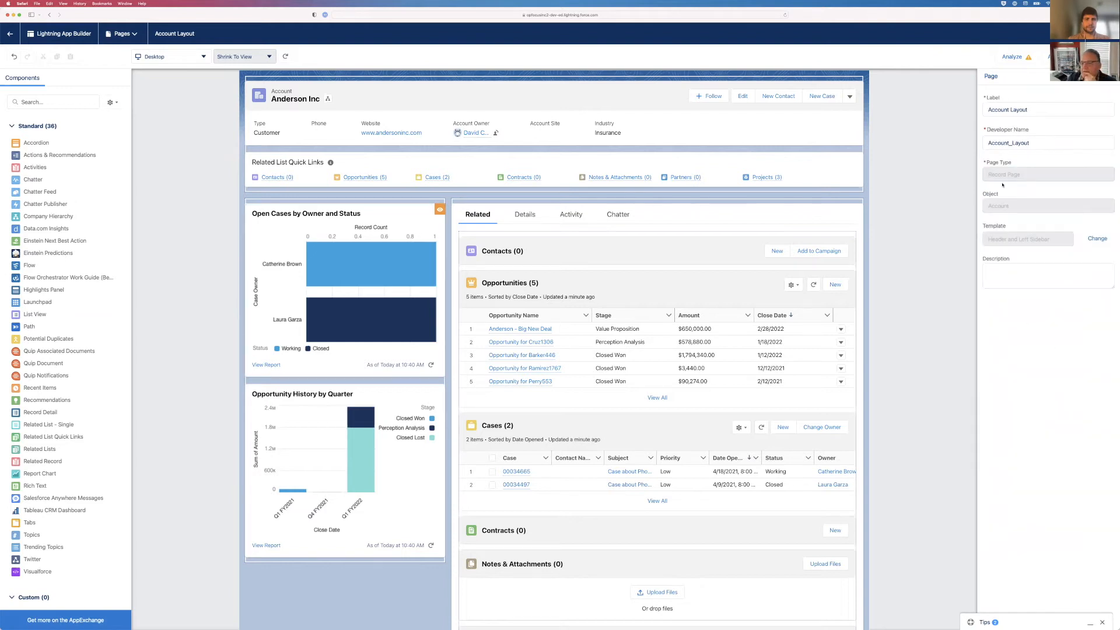
# Step: Remove visibility filters 4 through 10 from the Open Cases by Owner and Status chart
pyautogui.click(389, 224)
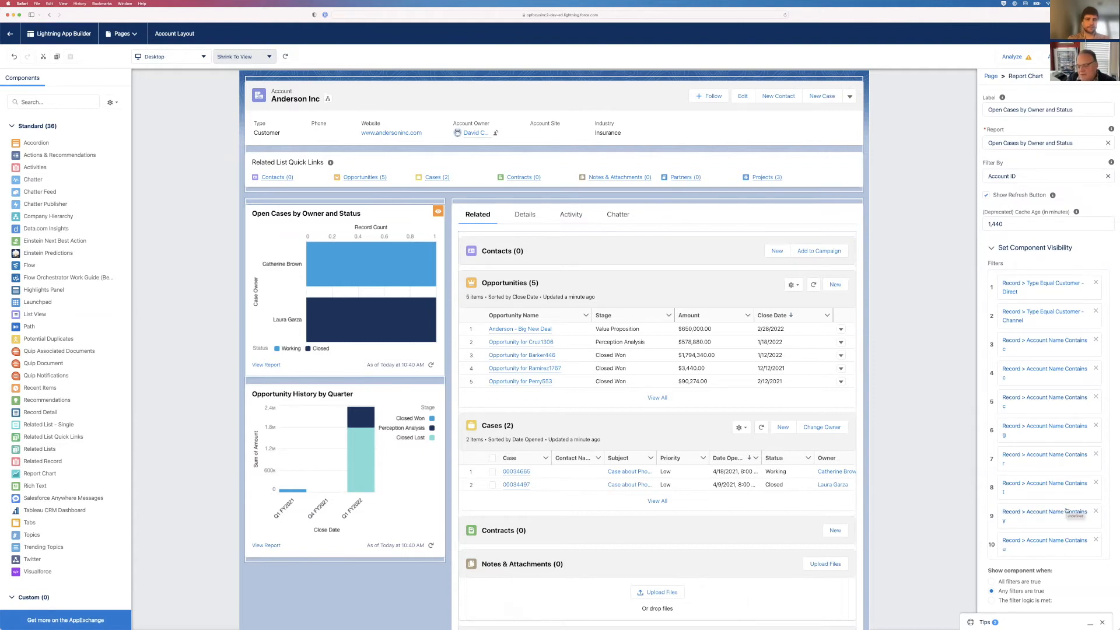
pyautogui.click(1095, 540)
pyautogui.click(1096, 511)
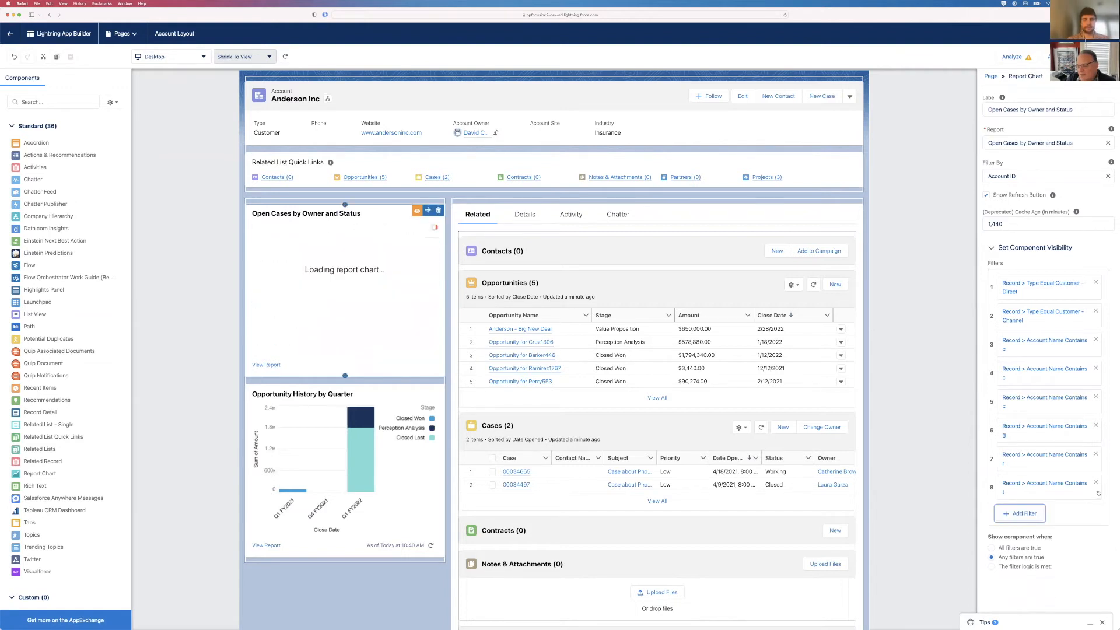
pyautogui.click(1096, 483)
pyautogui.click(1095, 454)
pyautogui.click(1095, 425)
pyautogui.click(1096, 396)
pyautogui.click(1096, 368)
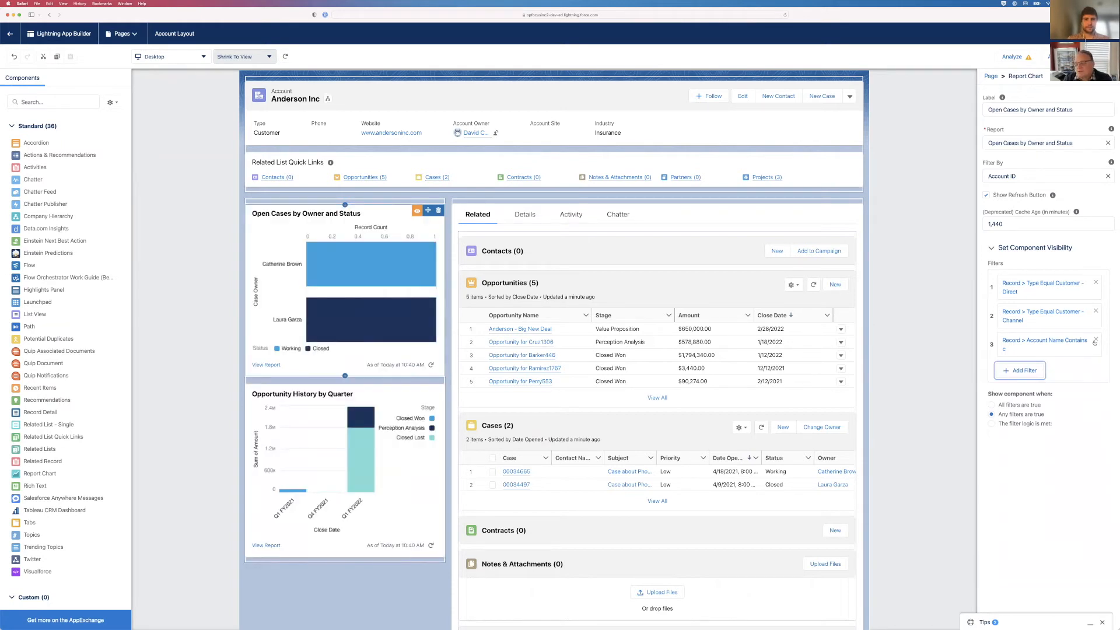
# Step: Examine the standard permissions offered as an advanced filter field for the chart's third visibility filter
pyautogui.click(1044, 344)
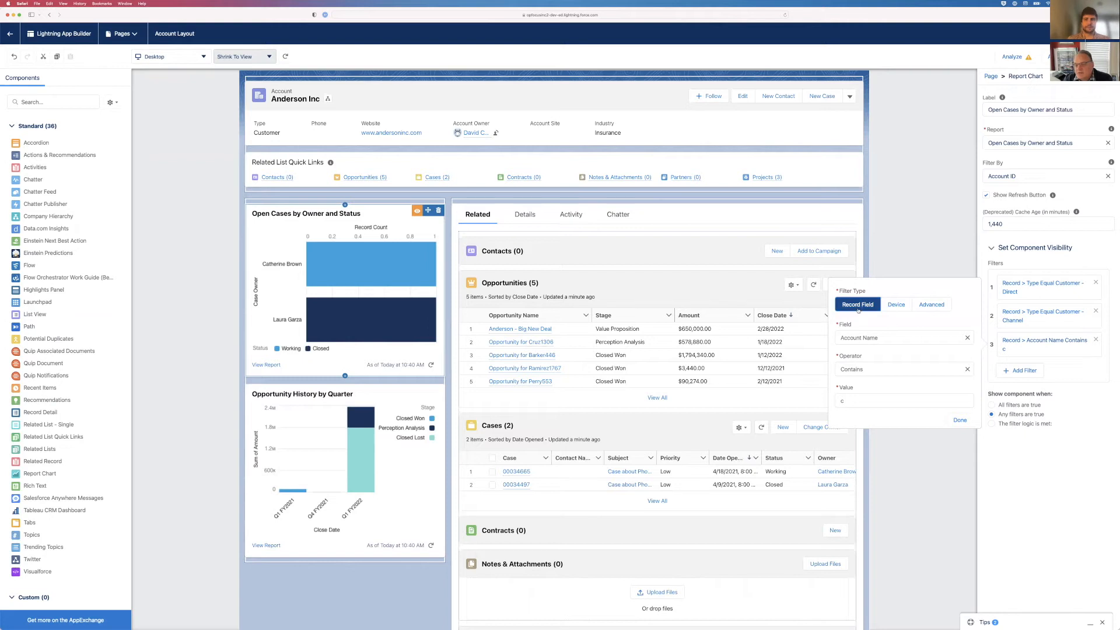
pyautogui.click(931, 306)
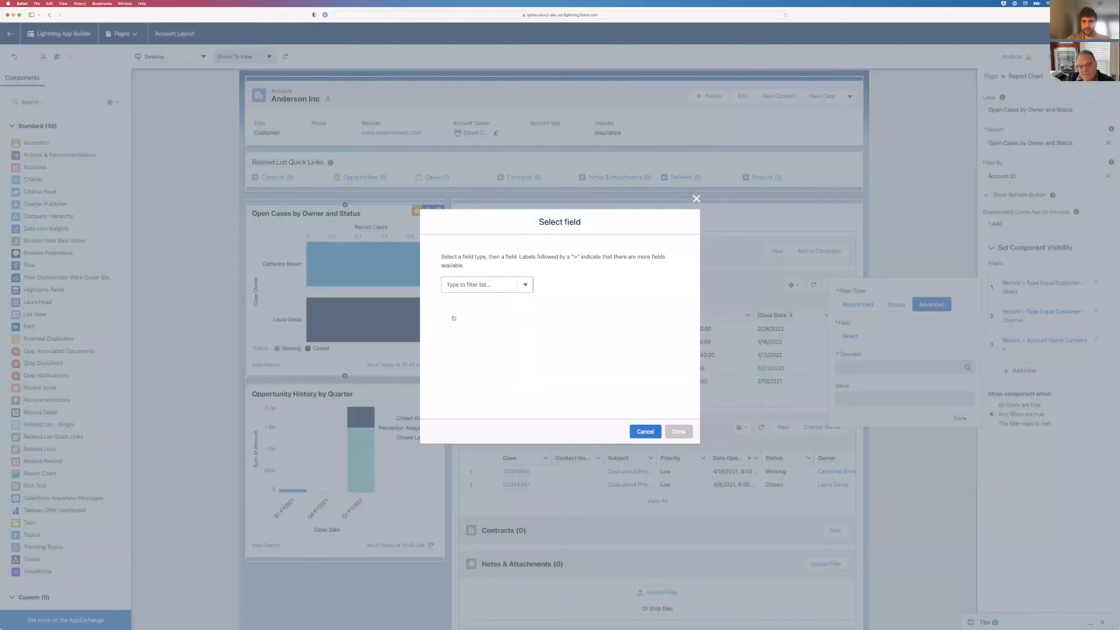
pyautogui.click(467, 285)
pyautogui.click(464, 328)
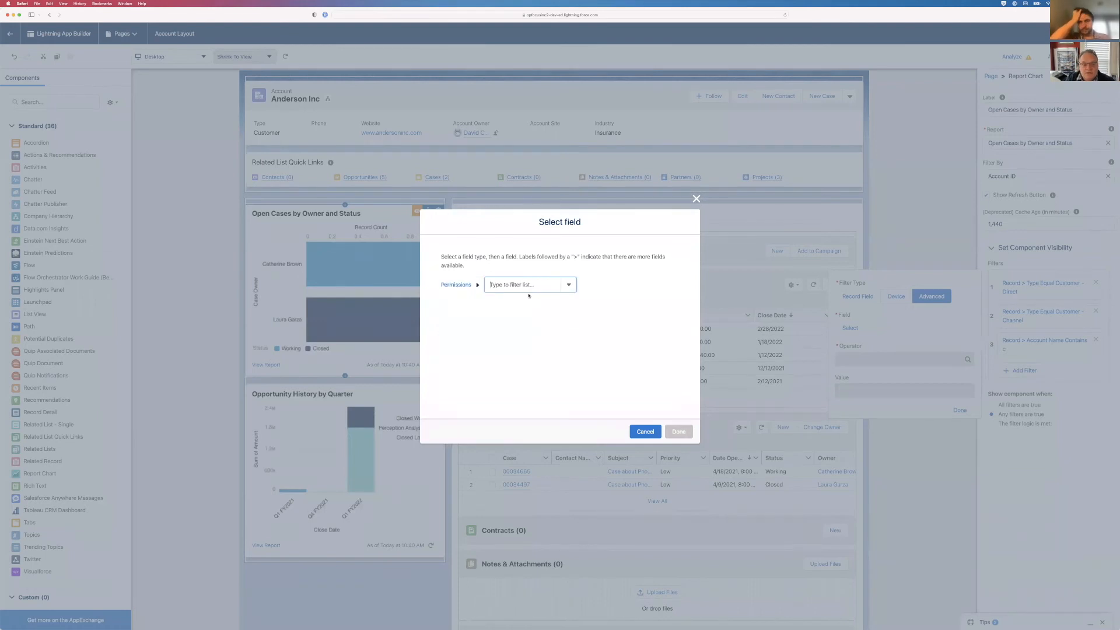
pyautogui.click(513, 286)
pyautogui.click(512, 302)
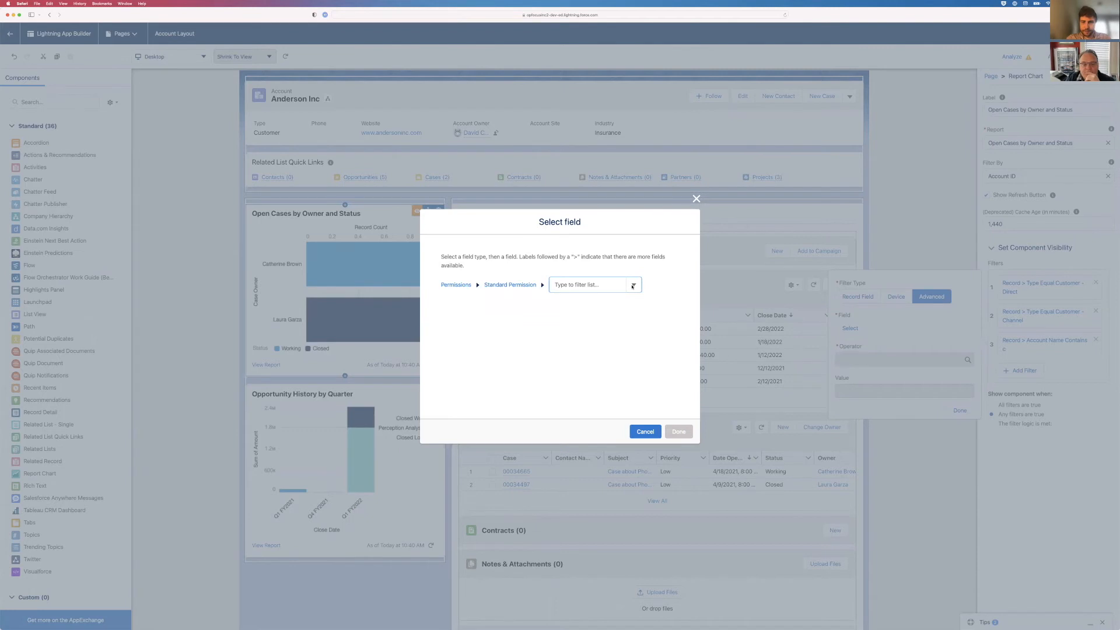
pyautogui.click(639, 290)
pyautogui.scroll(-5, 587, 377)
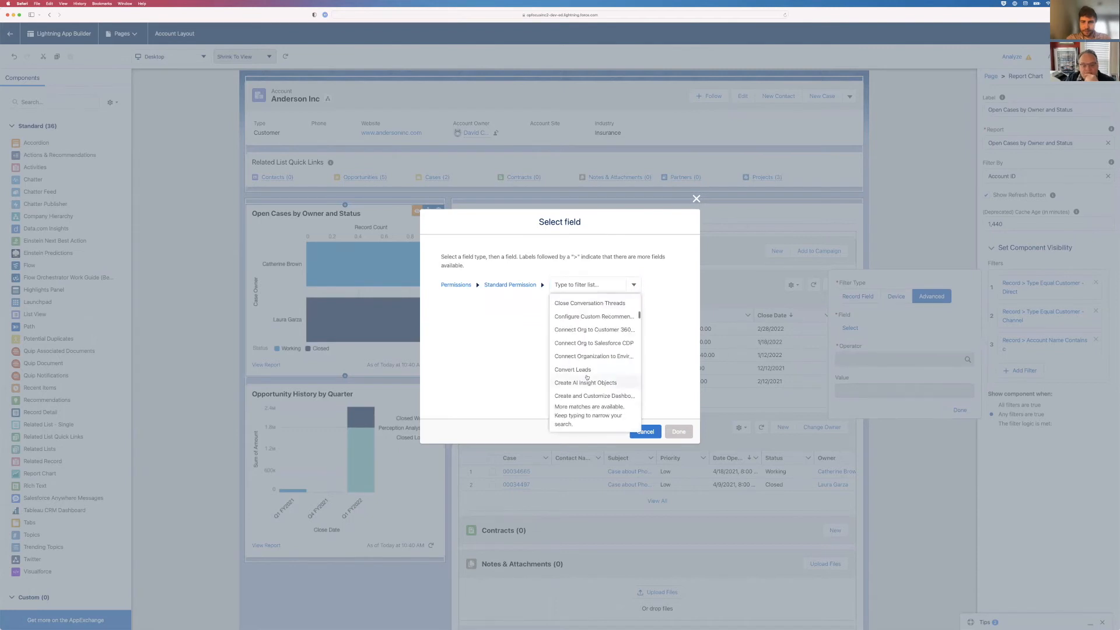
pyautogui.scroll(-5, 587, 377)
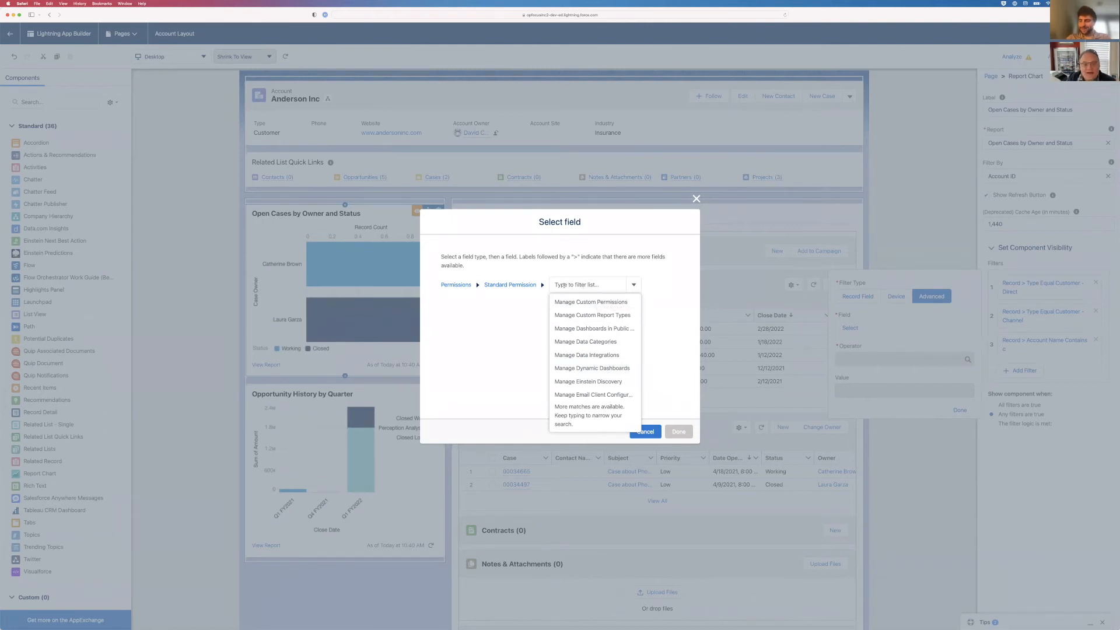
# Step: Cancel the field selection and remove the third visibility filter, Account Name contains c
pyautogui.click(467, 285)
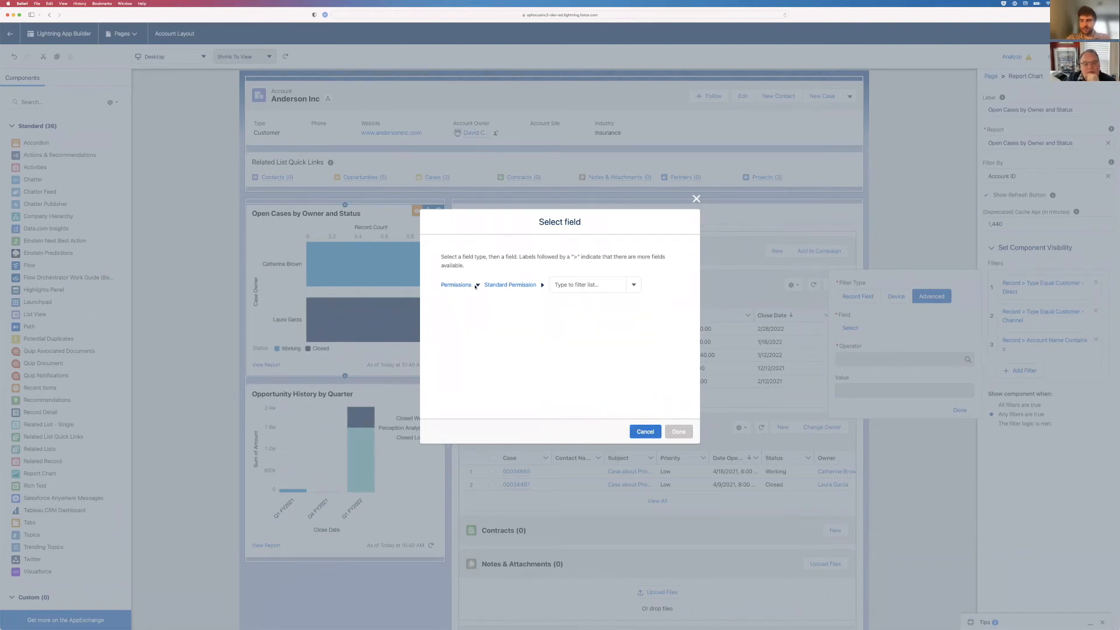
pyautogui.click(634, 286)
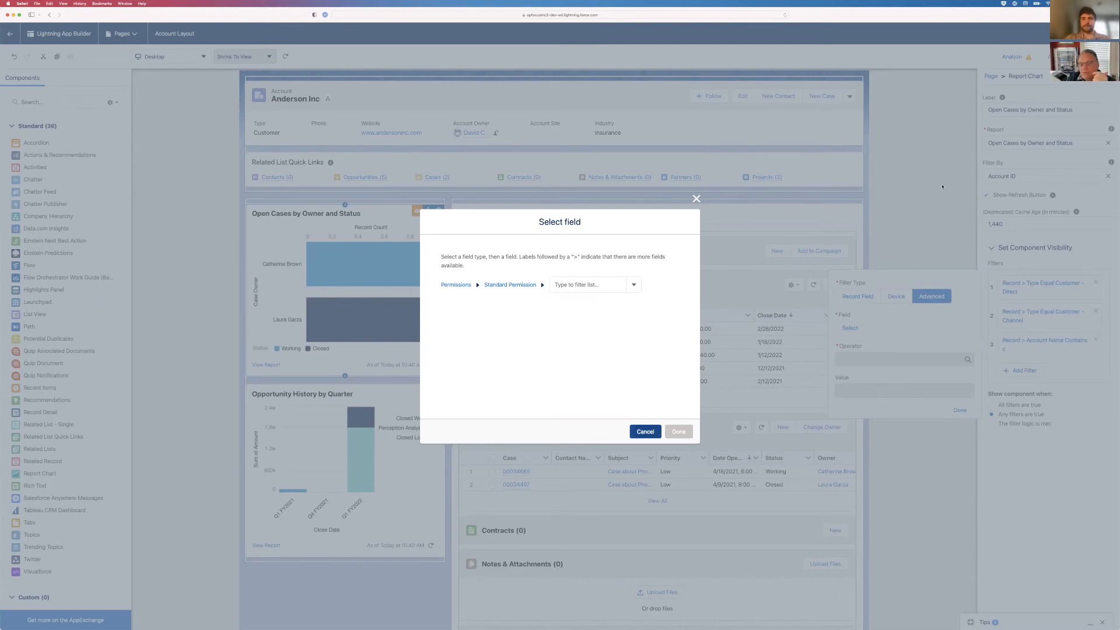
pyautogui.click(696, 199)
pyautogui.click(777, 260)
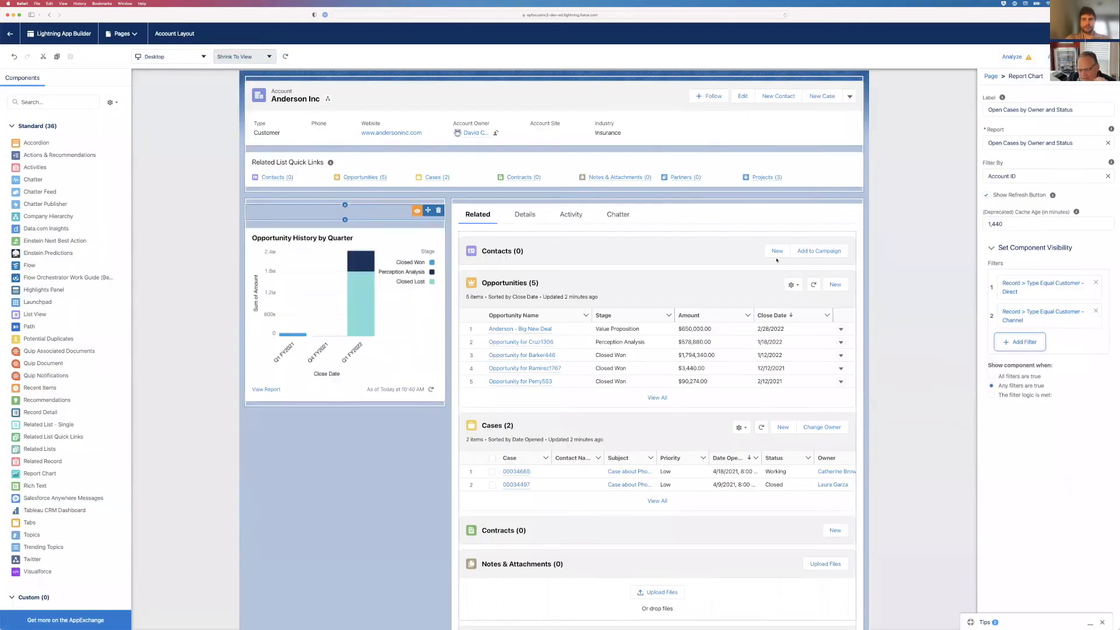
# Step: Add an advanced visibility filter to the chart on User > Last Name, equal to two users' last names
pyautogui.click(1020, 342)
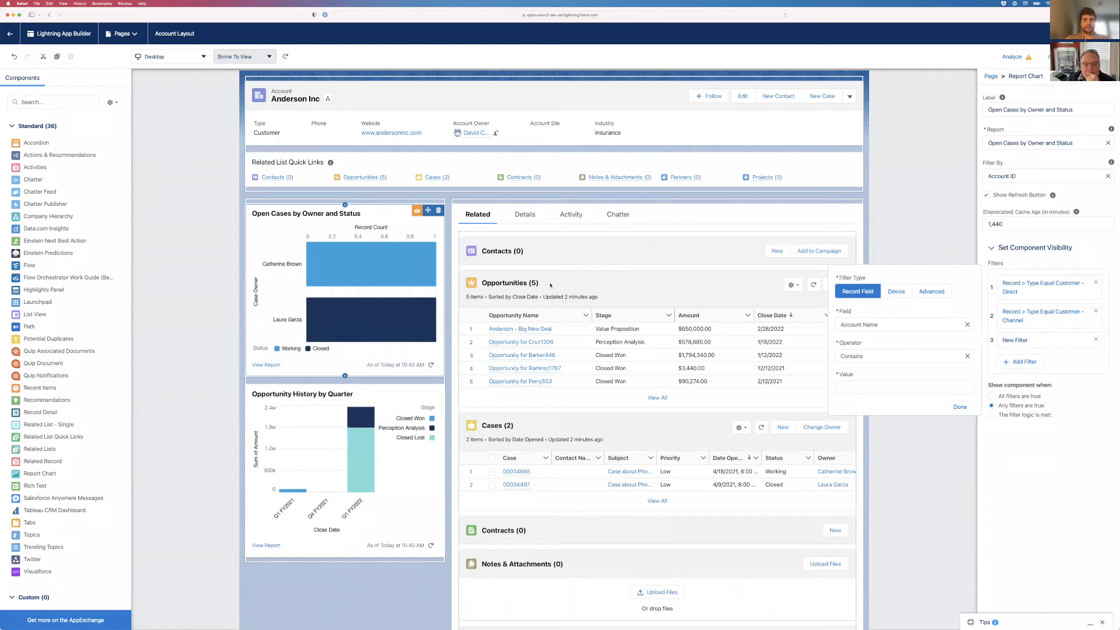
pyautogui.click(931, 291)
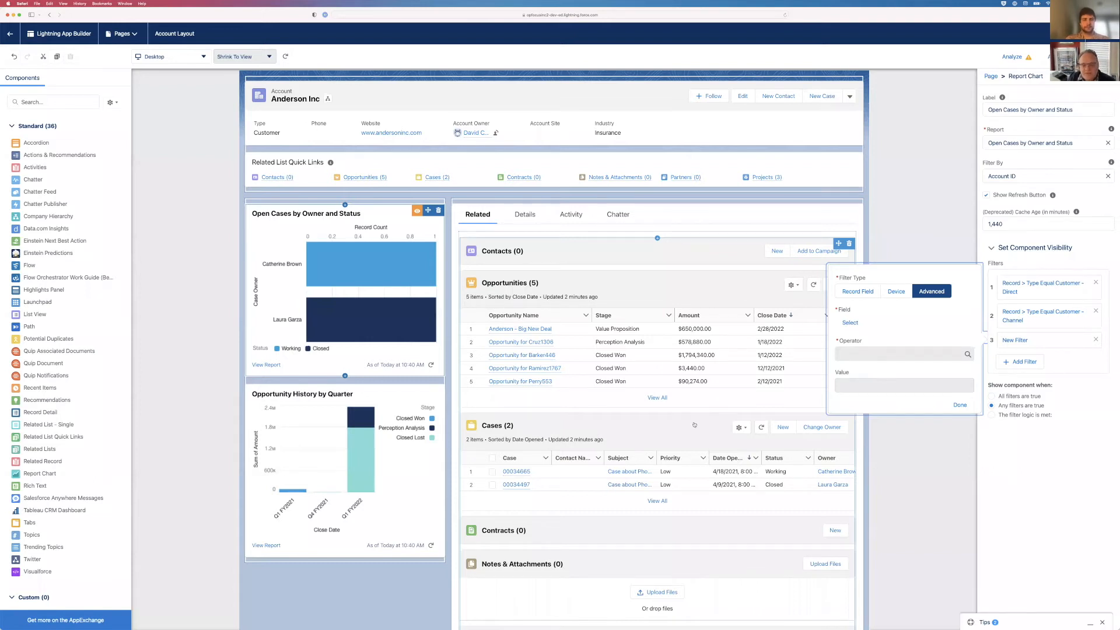
pyautogui.click(850, 322)
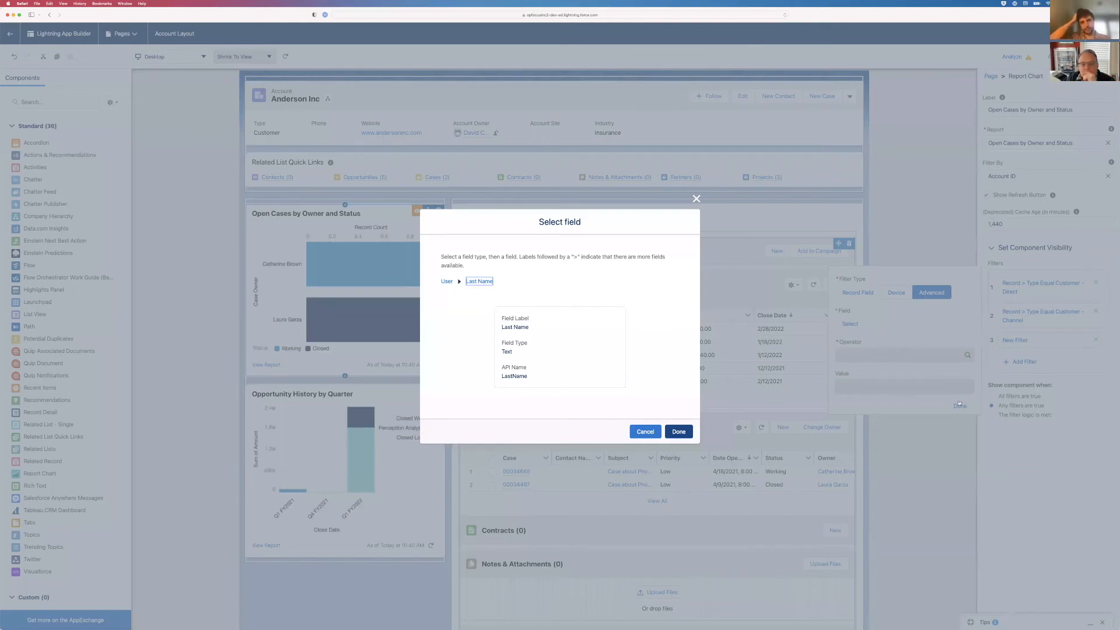
pyautogui.press('Return')
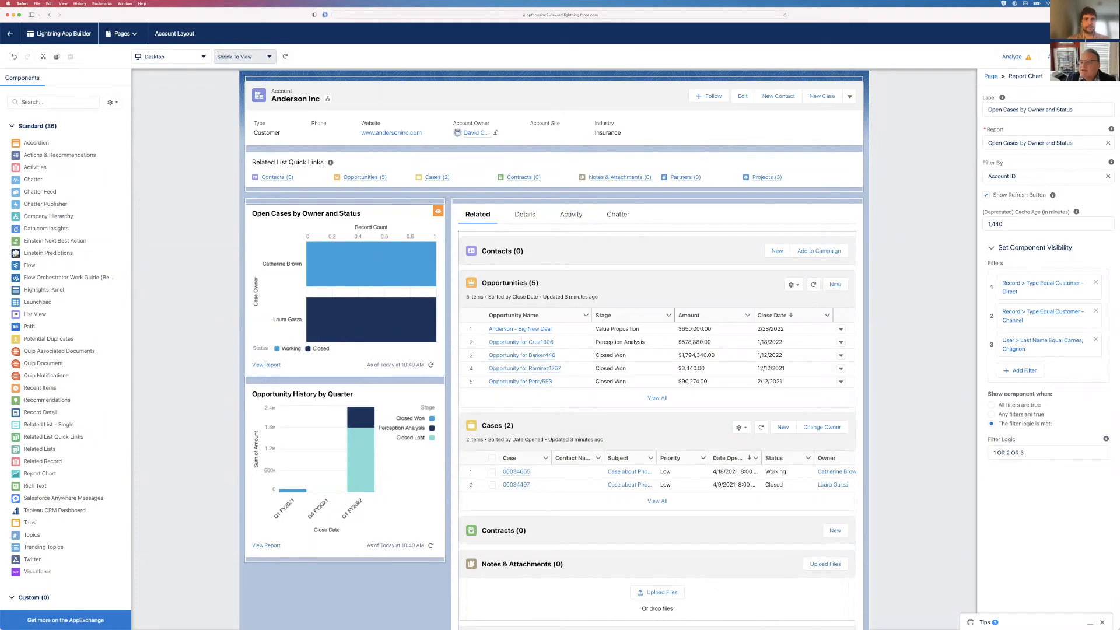
# Step: Remove the user last-name filter and set the chart to show when any filters are true
pyautogui.click(1095, 341)
pyautogui.click(992, 388)
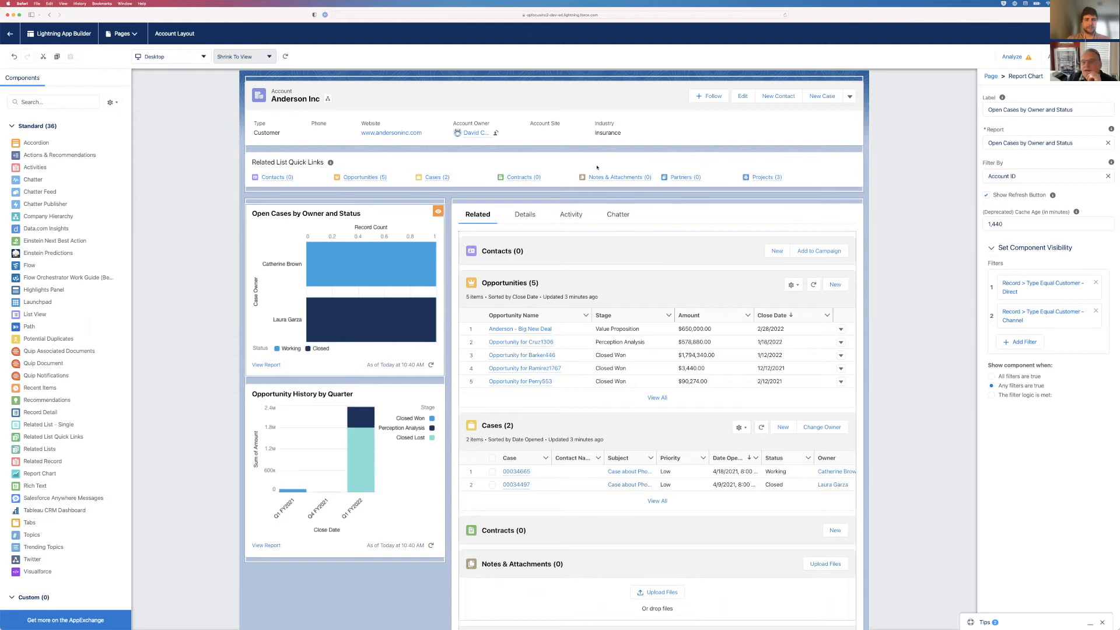
# Step: Leave the page editor and open My Sales Dashboard from the recent dashboards
pyautogui.click(5, 36)
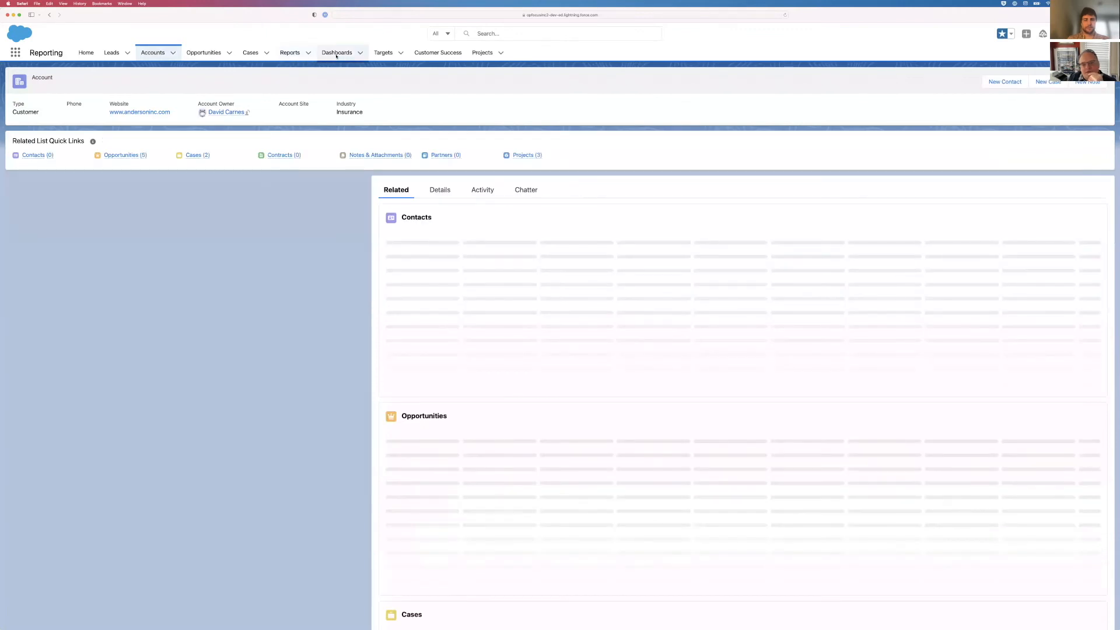
pyautogui.click(336, 53)
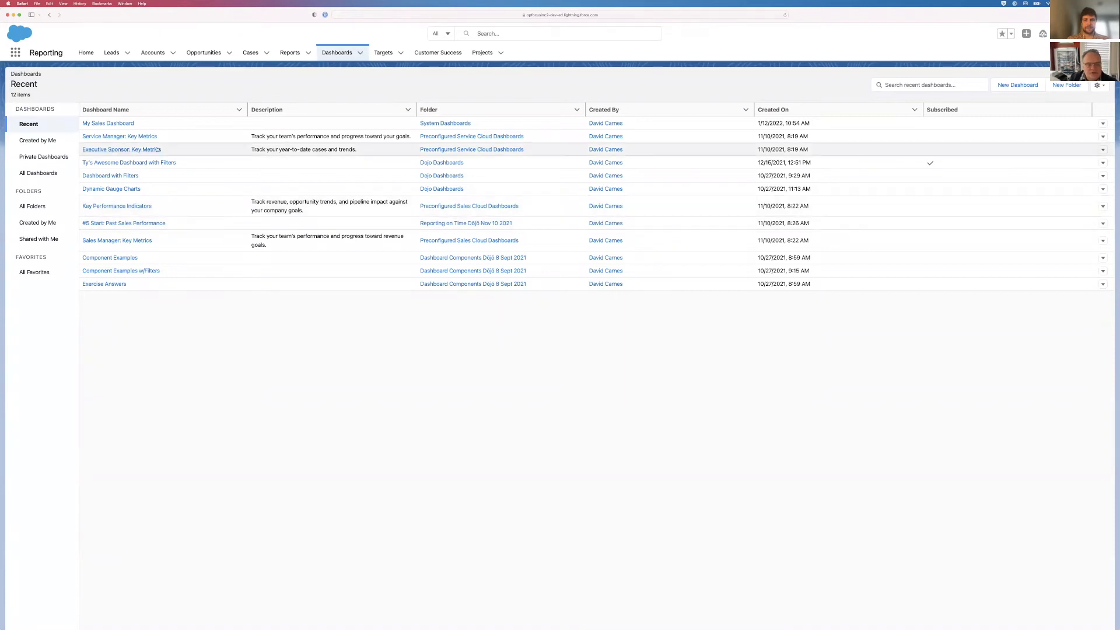
pyautogui.click(112, 125)
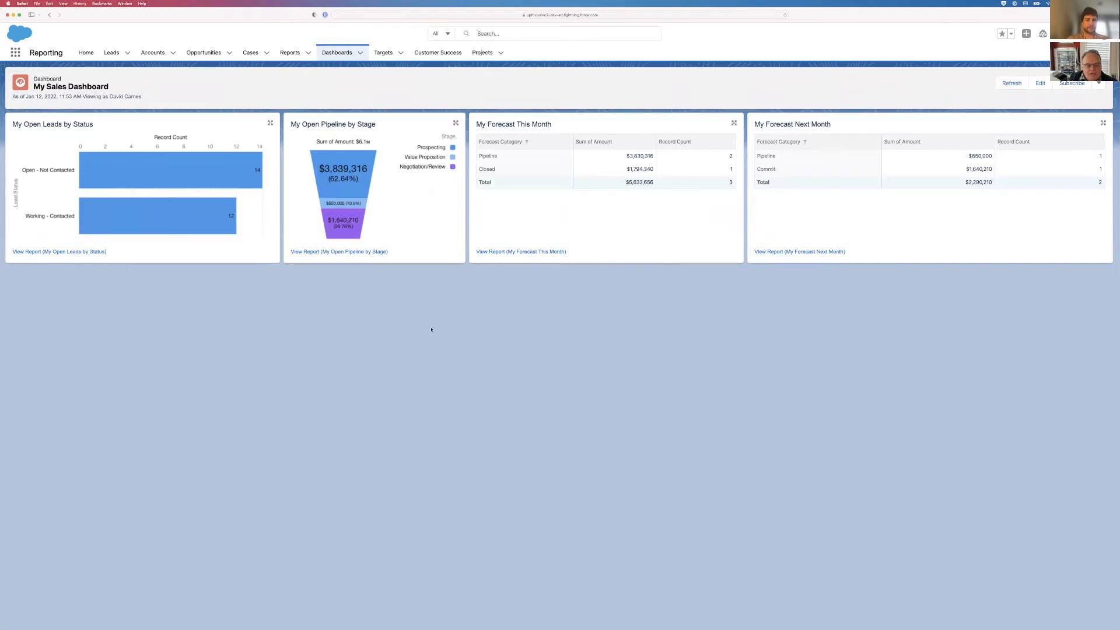
# Step: Try a daily 6:00 AM refresh subscription for My Sales Dashboard and close the settings without saving
pyautogui.click(1072, 83)
pyautogui.click(400, 282)
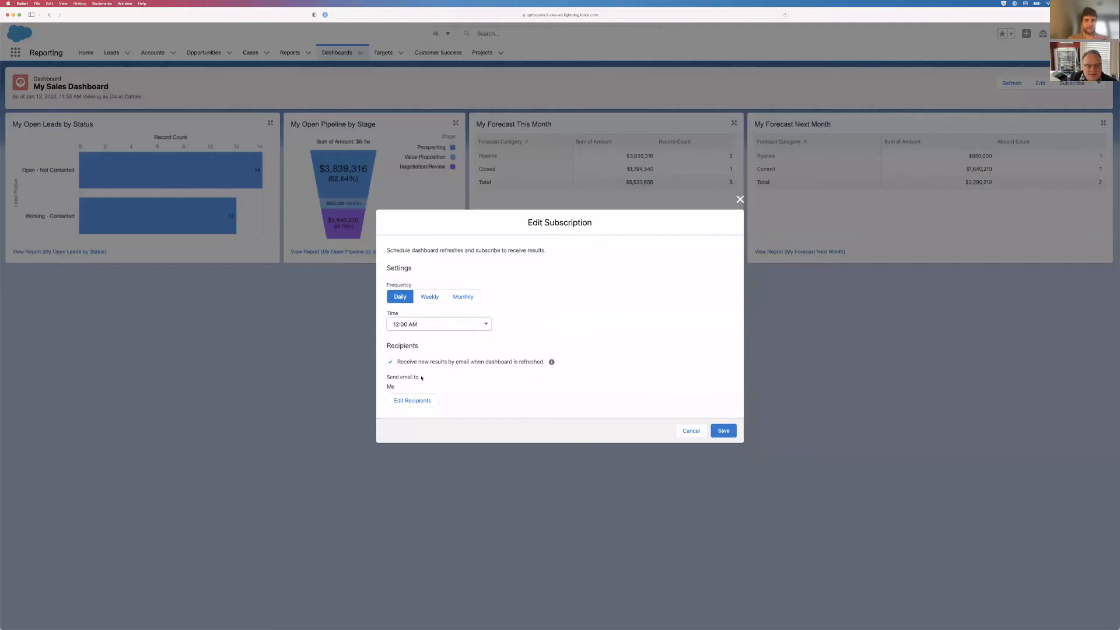
pyautogui.click(431, 325)
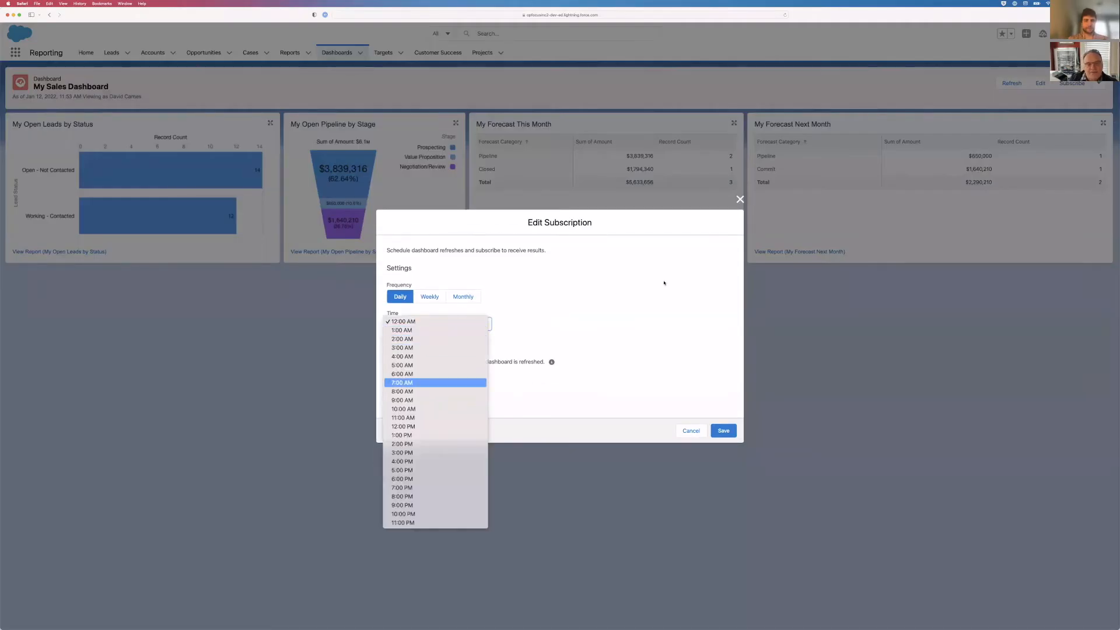
pyautogui.click(413, 373)
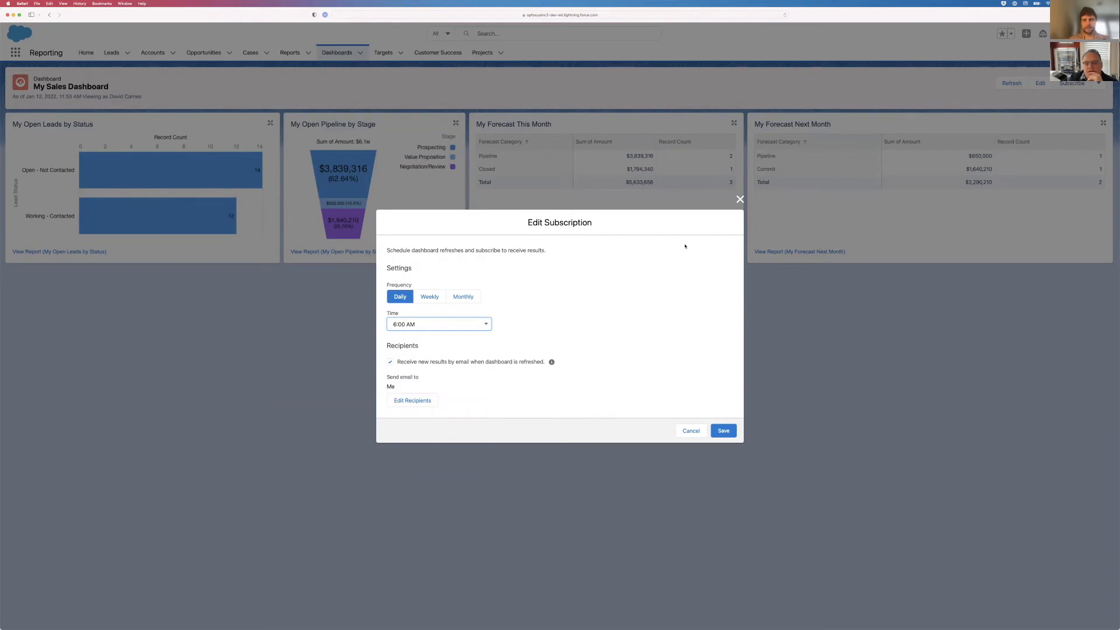
pyautogui.click(740, 200)
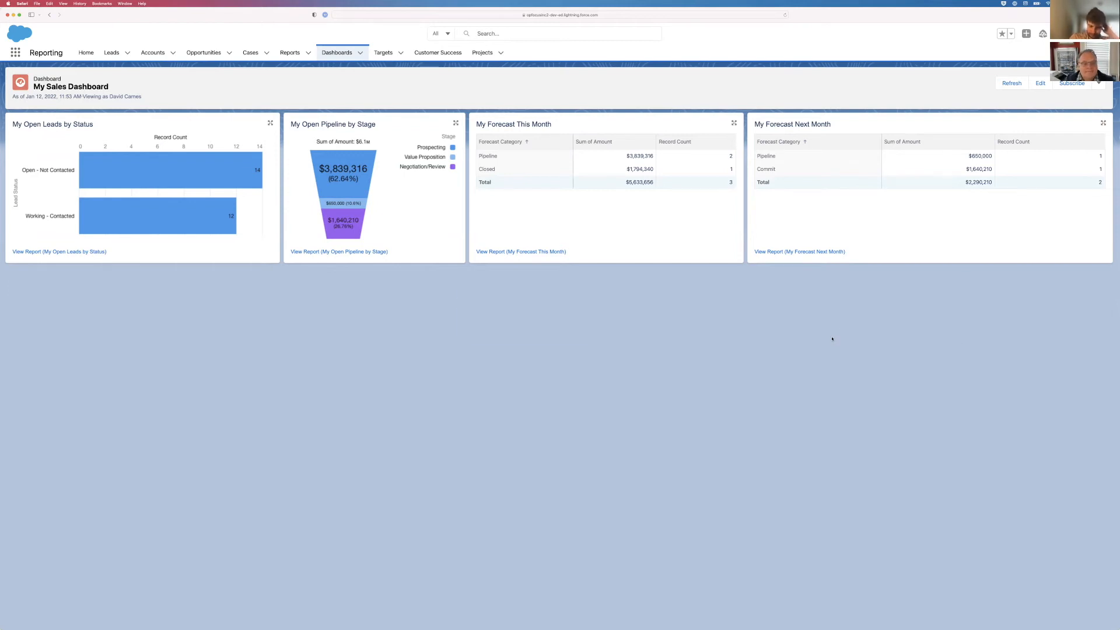
pyautogui.press('super+Tab')
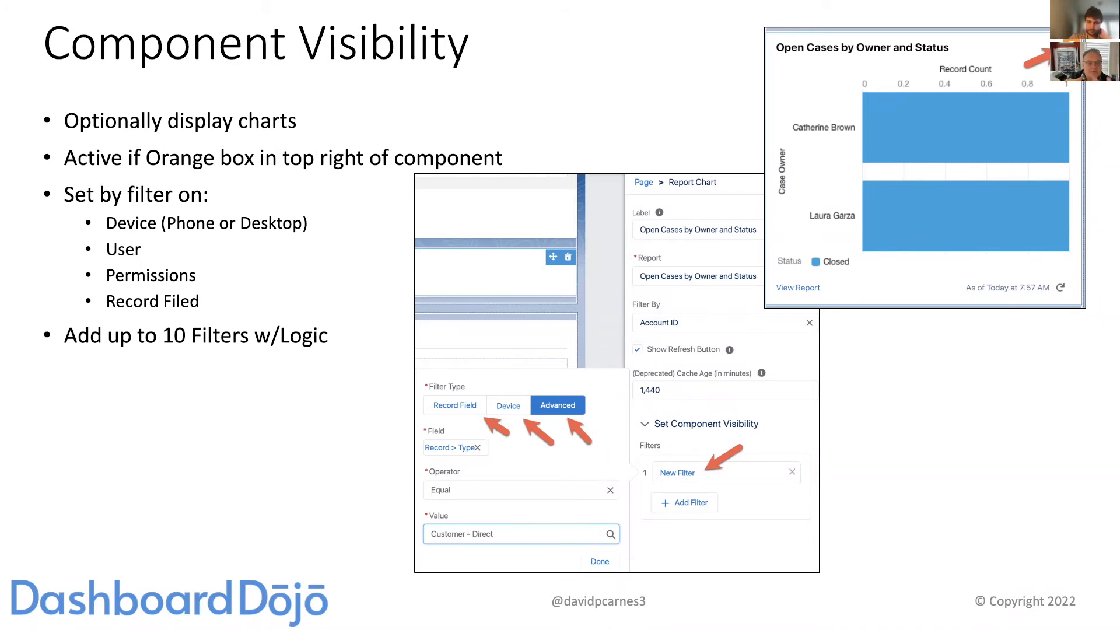
pyautogui.click(300, 77)
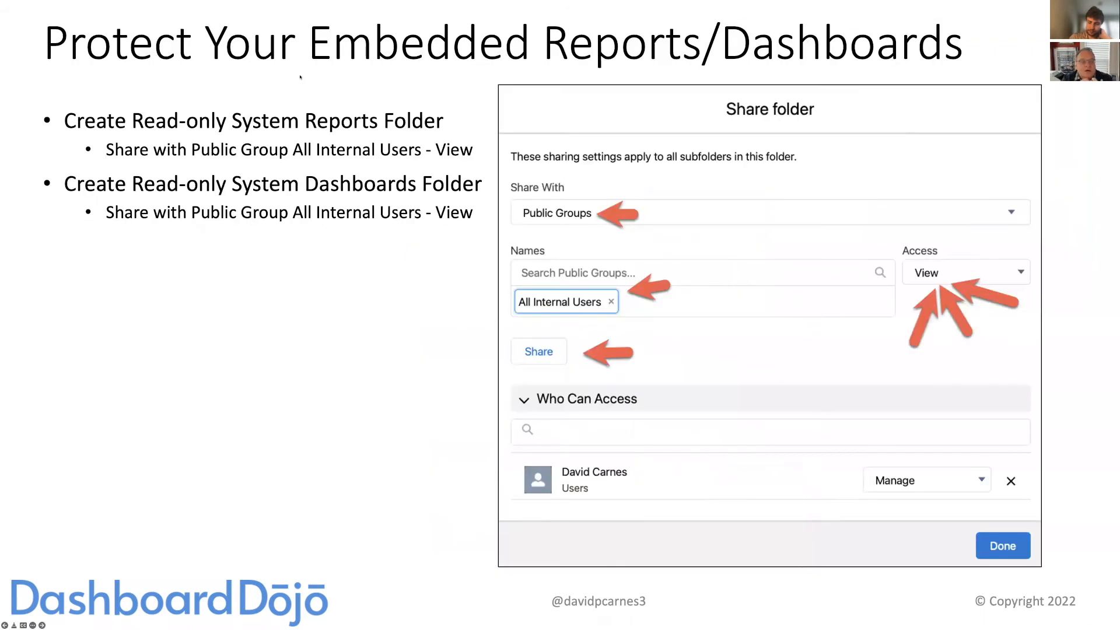
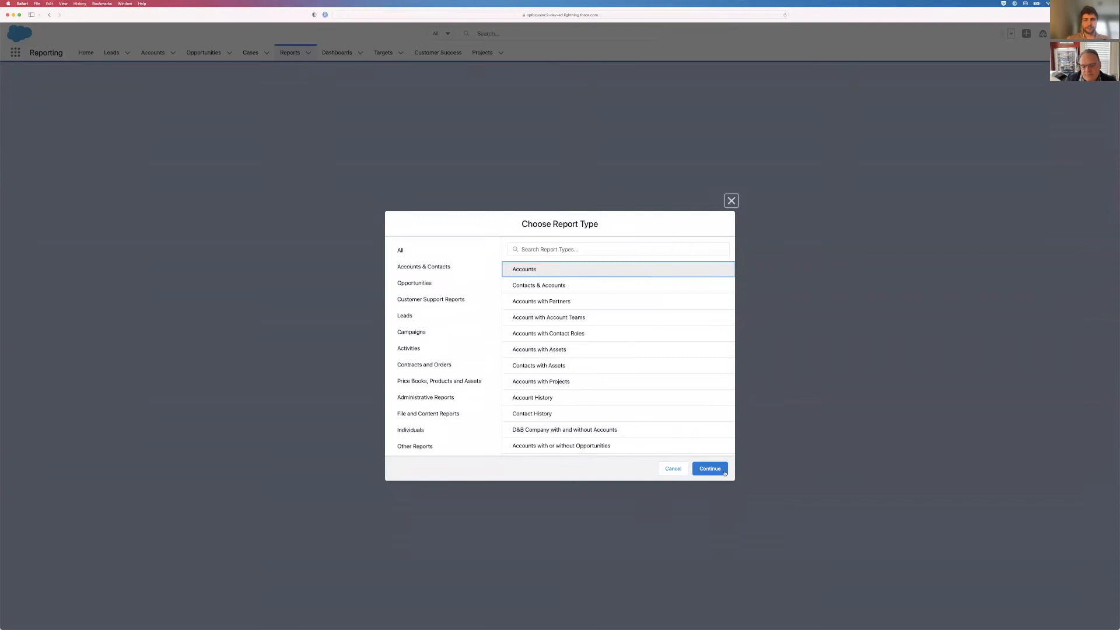
# Step: Create a report of type Accounts with Projects and set its Show Me filter to All accounts
pyautogui.click(541, 382)
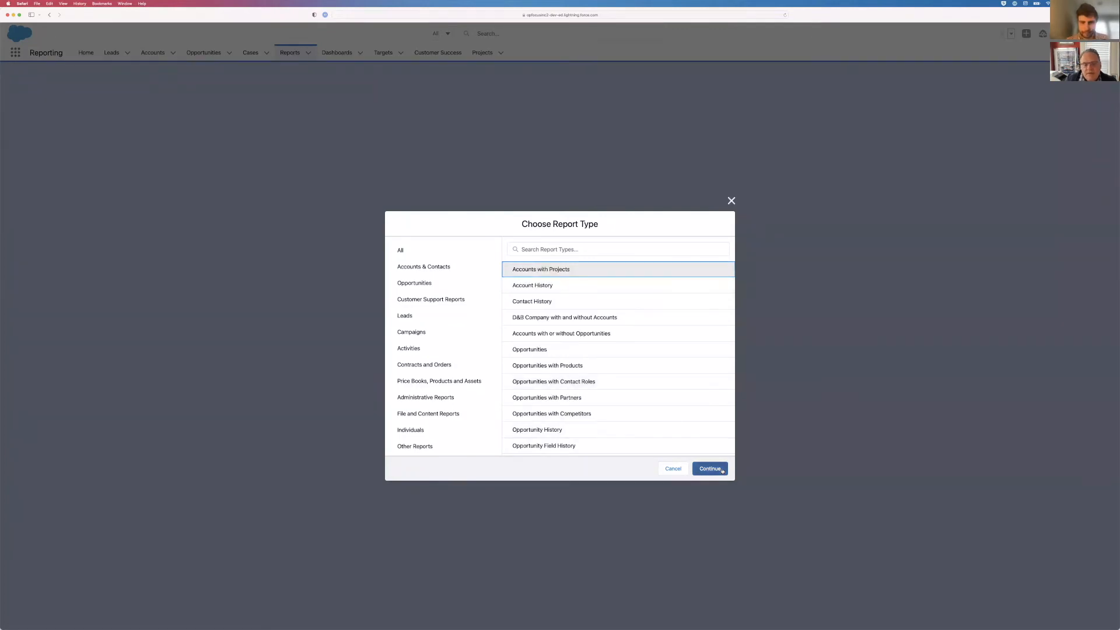
pyautogui.click(710, 469)
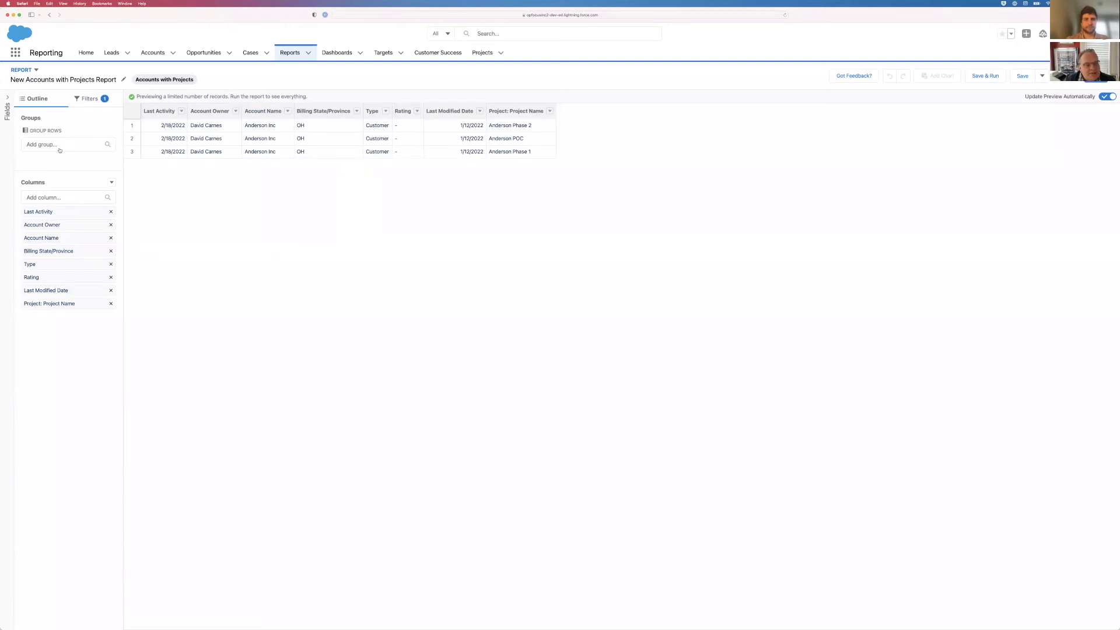
pyautogui.click(90, 99)
pyautogui.click(68, 151)
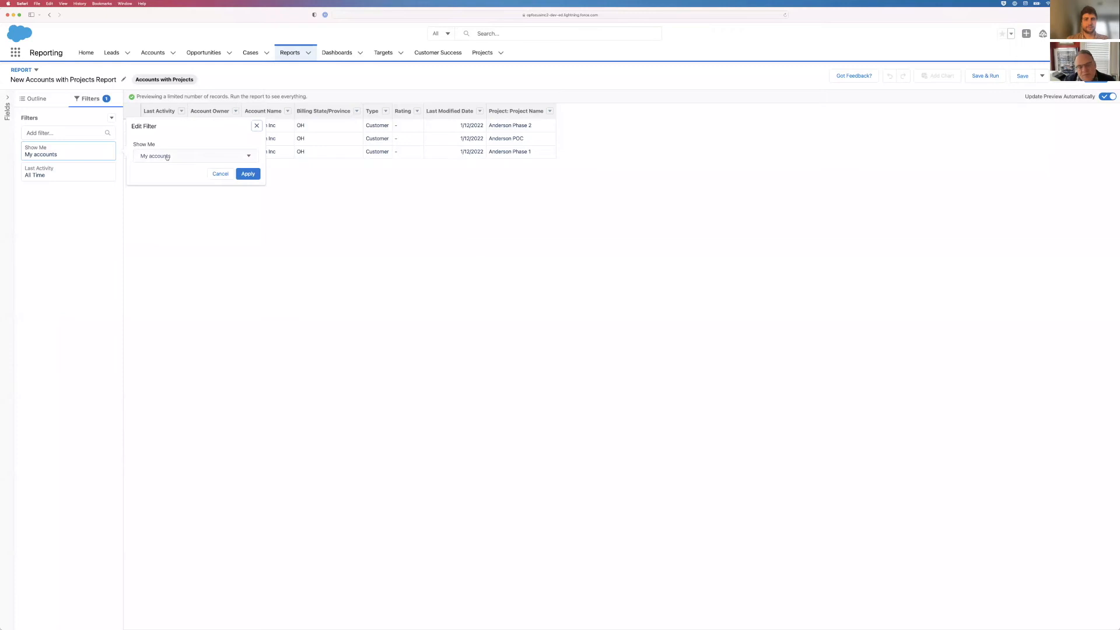
pyautogui.click(167, 157)
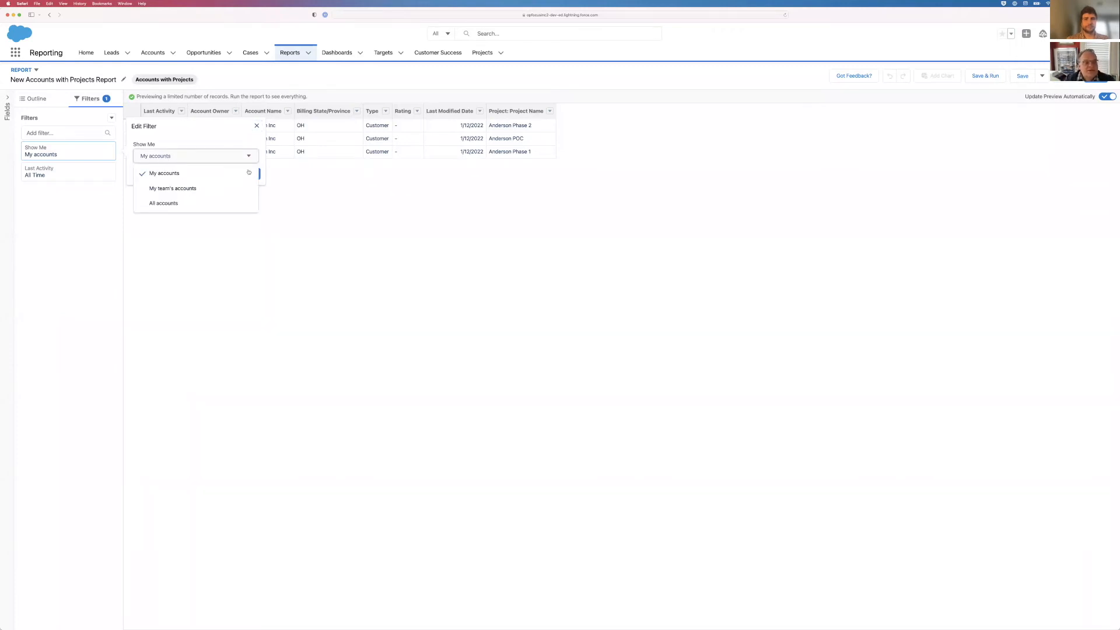
pyautogui.click(164, 203)
pyautogui.click(248, 173)
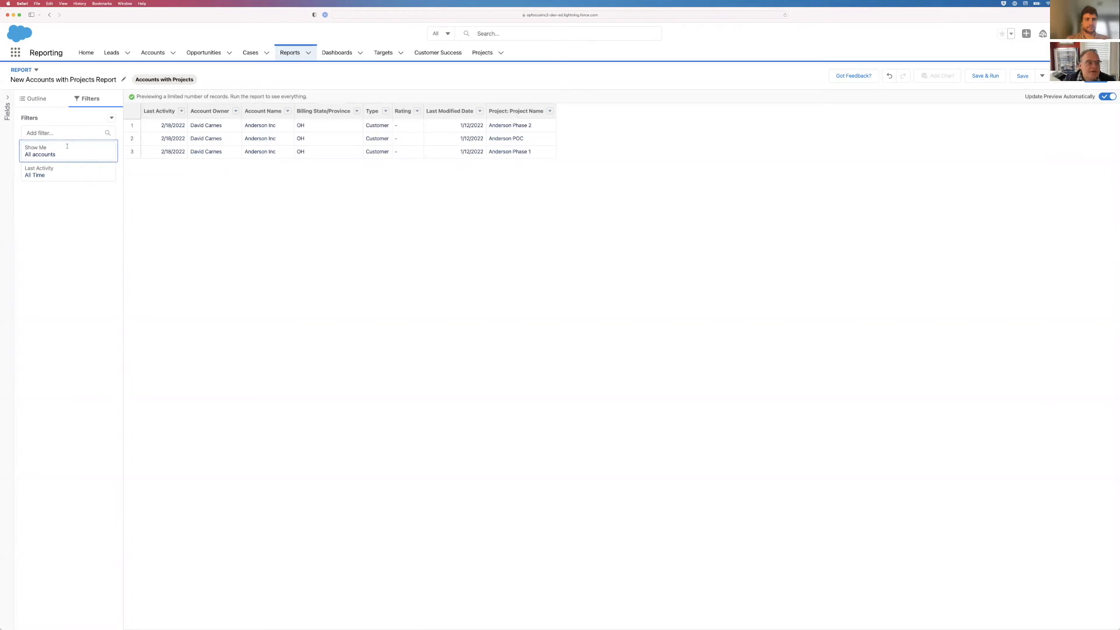
# Step: Group the report rows by the project Completion Date, with dates grouped by Calendar Month
pyautogui.click(37, 99)
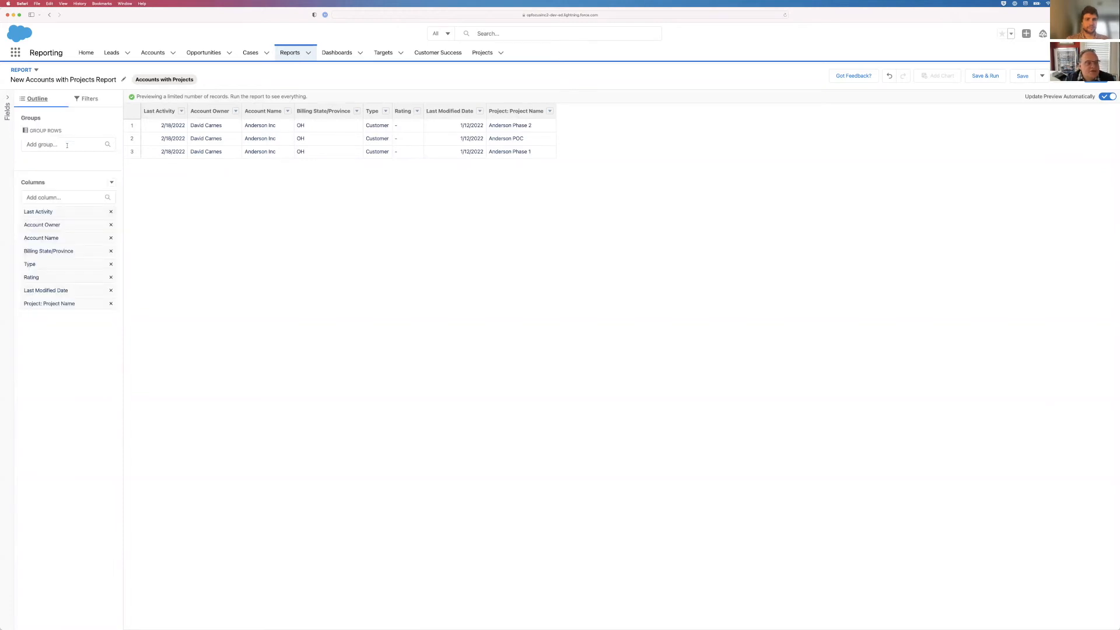
pyautogui.click(68, 145)
pyautogui.write('last')
pyautogui.click(73, 213)
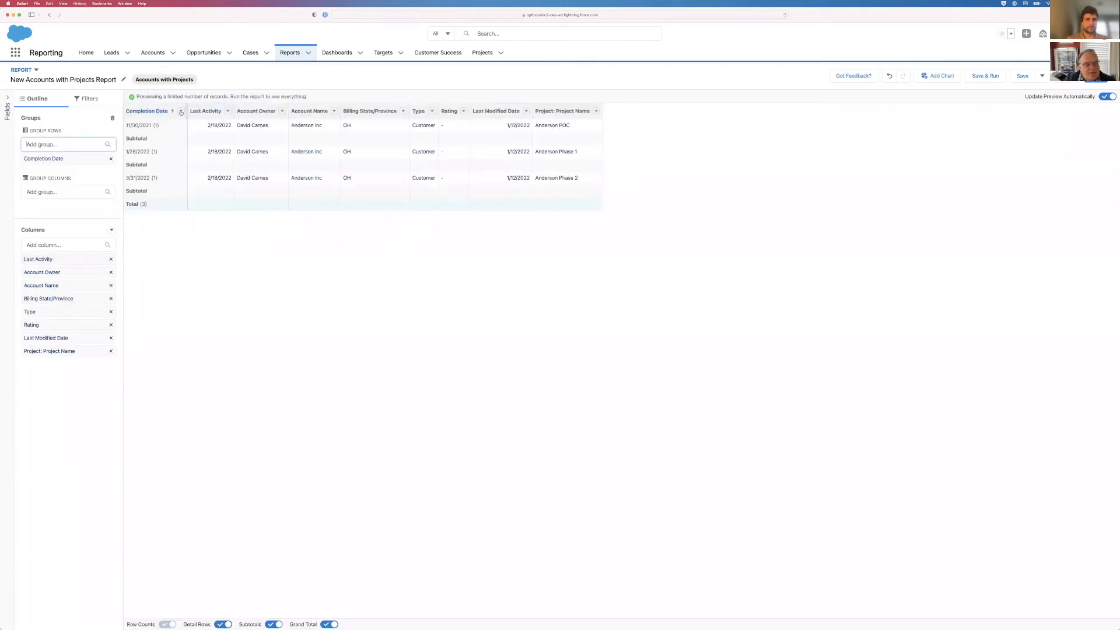
pyautogui.click(180, 111)
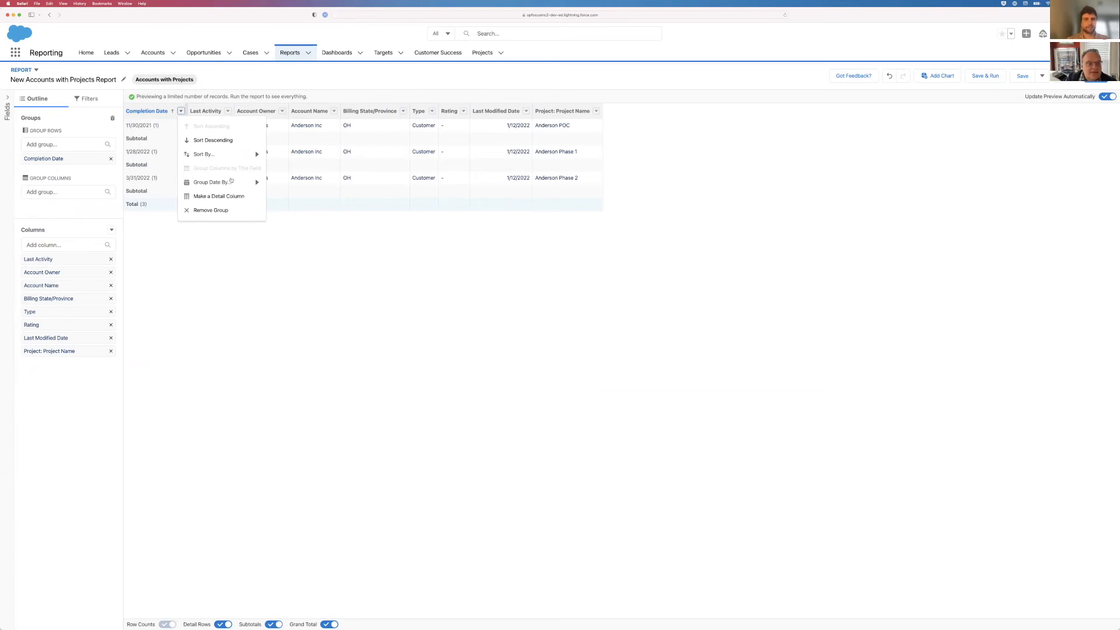
pyautogui.moveTo(224, 185)
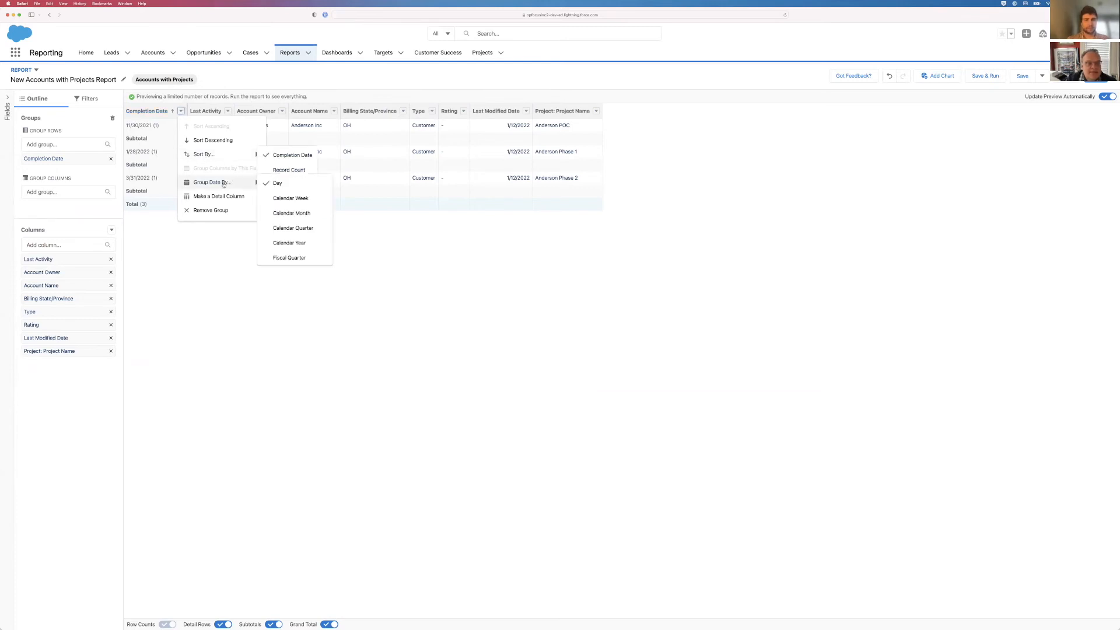
pyautogui.click(297, 213)
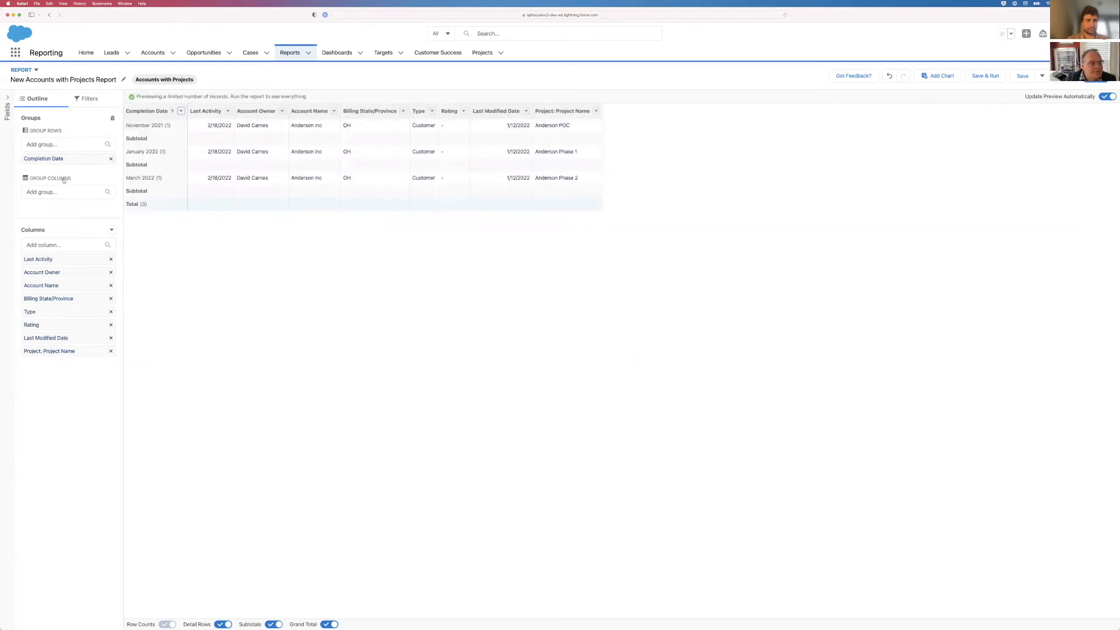
# Step: Add the project Status field as a second row group
pyautogui.click(65, 145)
pyautogui.write('sta')
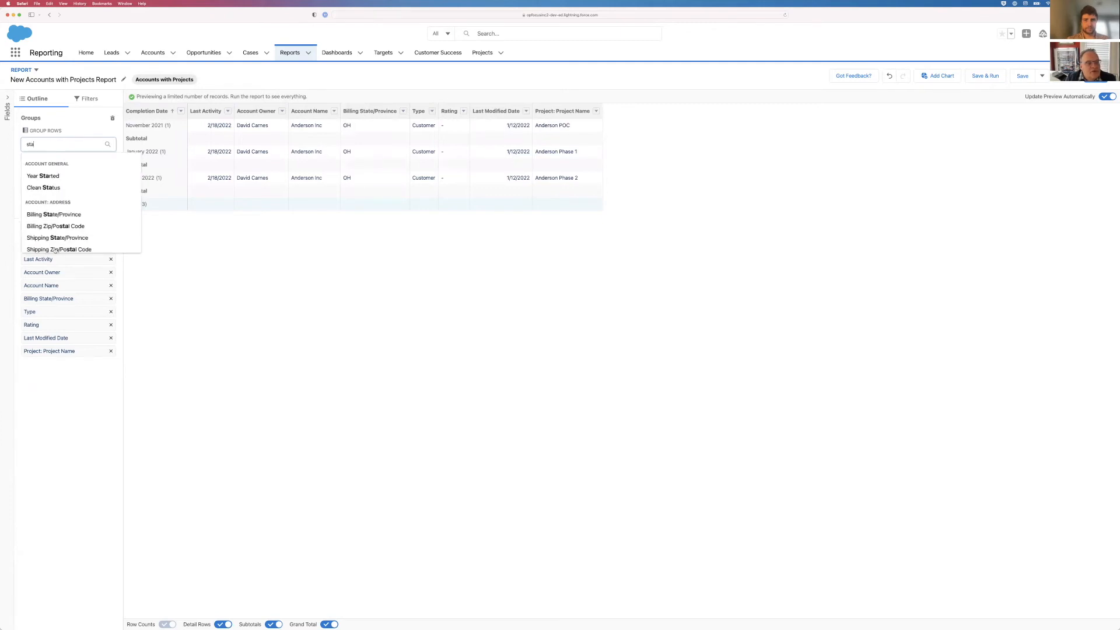
pyautogui.scroll(-2, 55, 245)
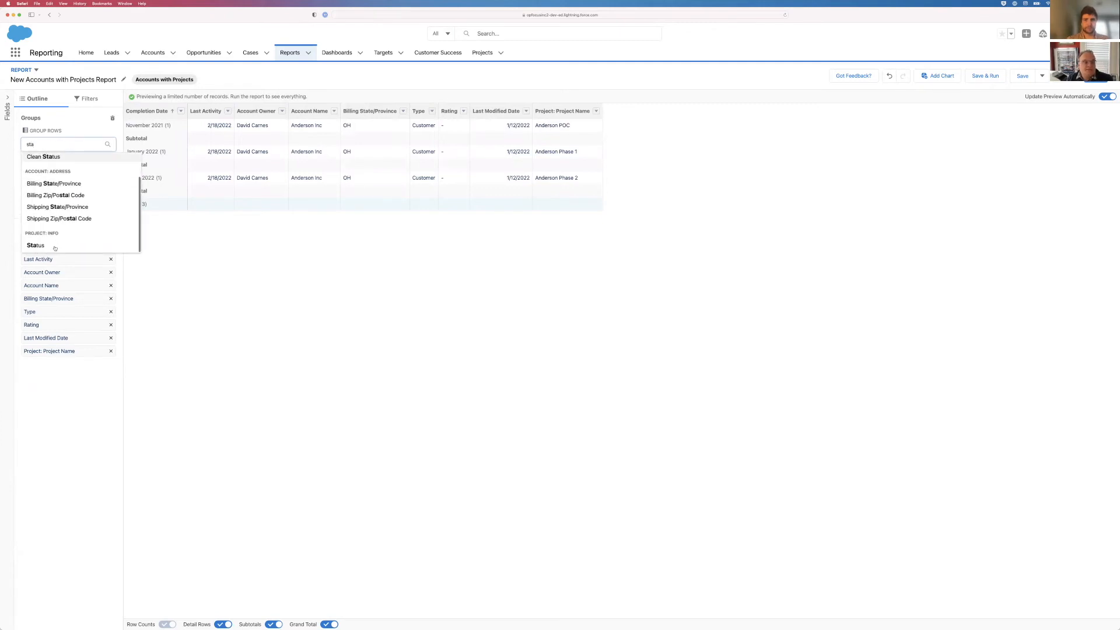
pyautogui.click(36, 246)
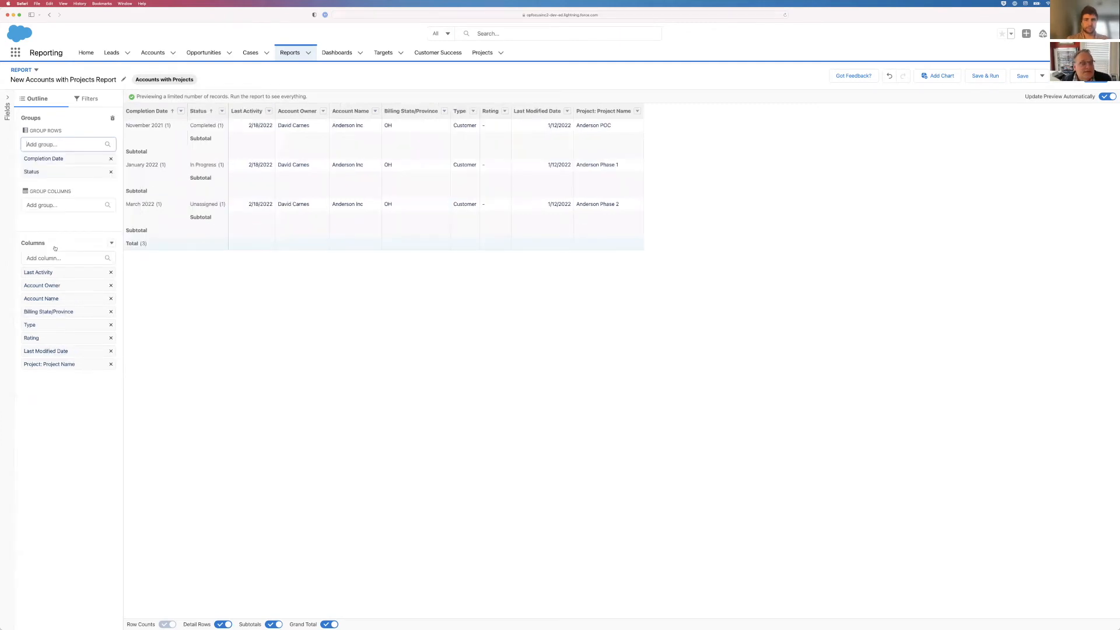
# Step: Add the Contract Amount column to the report, summarized by Sum
pyautogui.write('amoun')
pyautogui.click(60, 290)
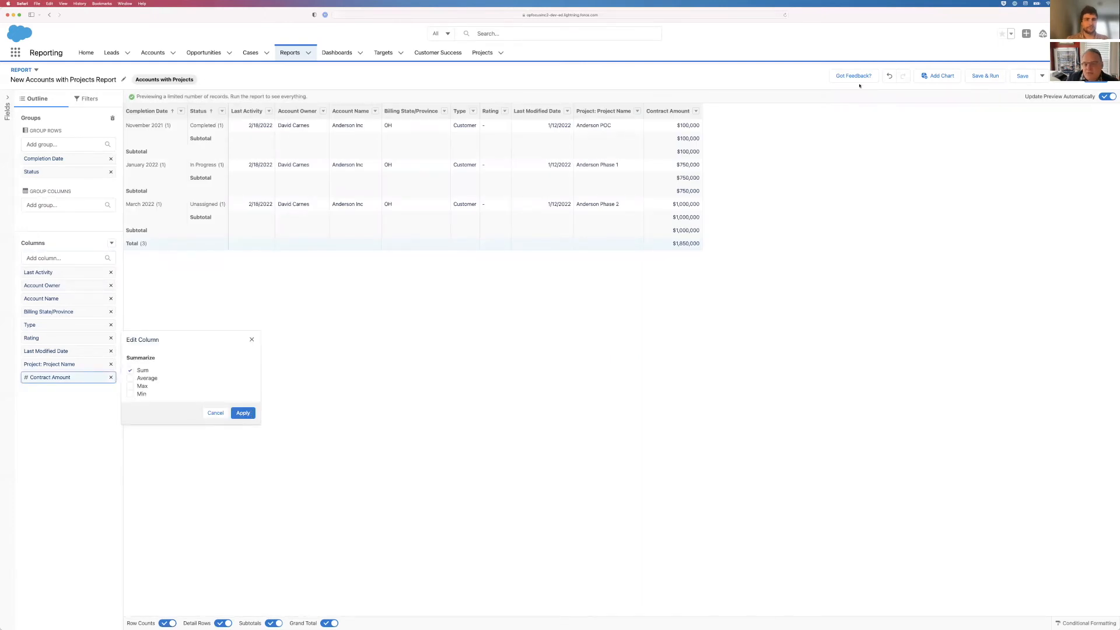
pyautogui.click(851, 252)
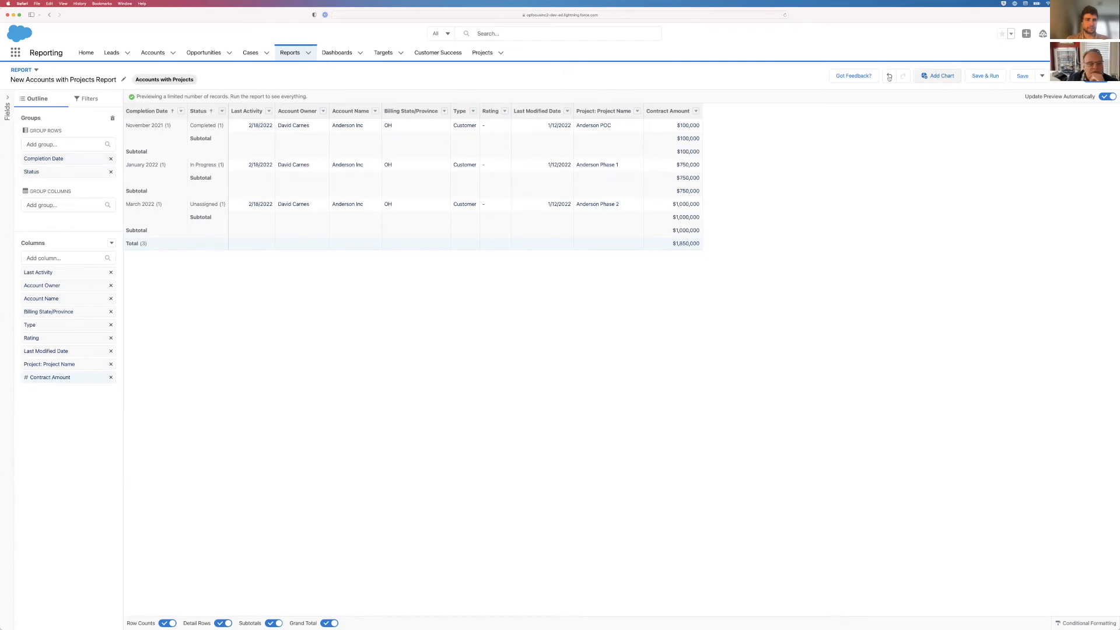
# Step: Add a chart to the report and display it as a Stacked Column chart
pyautogui.click(938, 76)
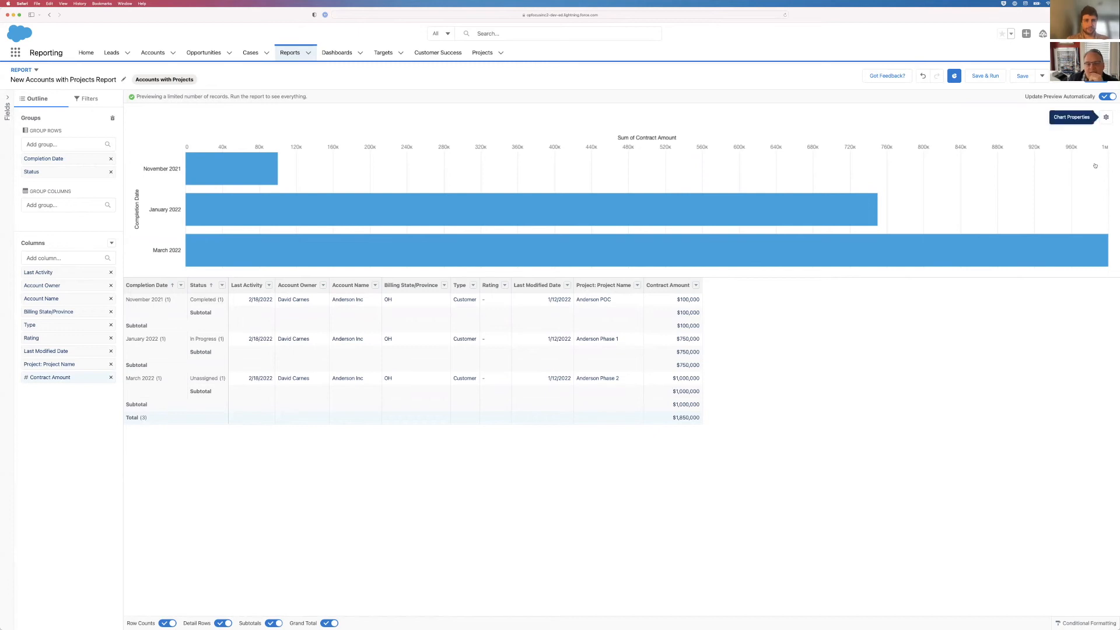
pyautogui.click(1106, 117)
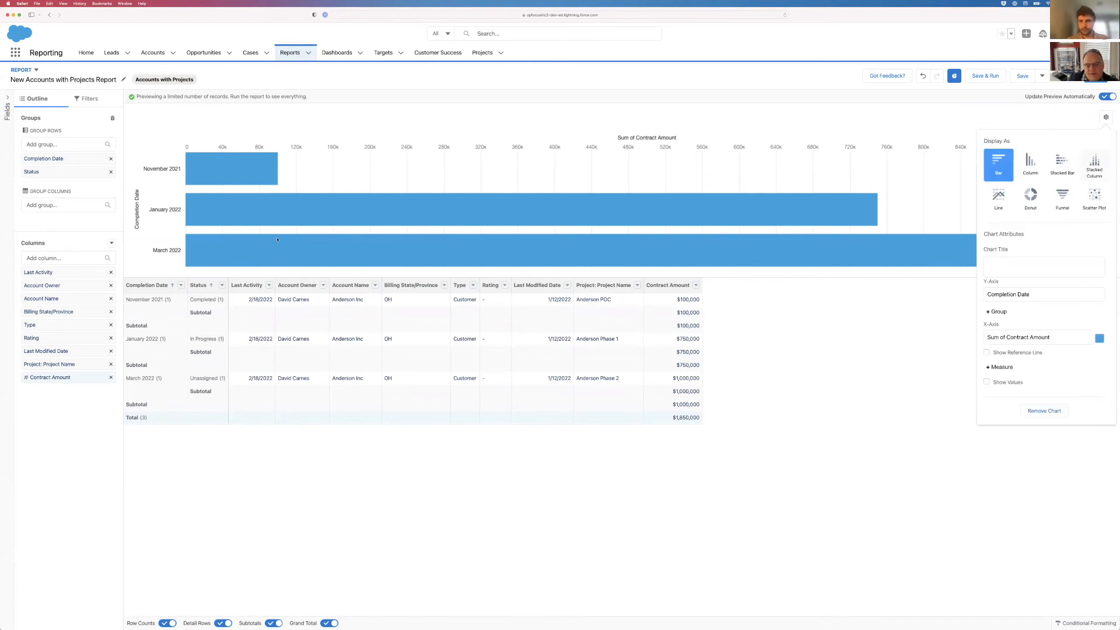
pyautogui.click(1095, 165)
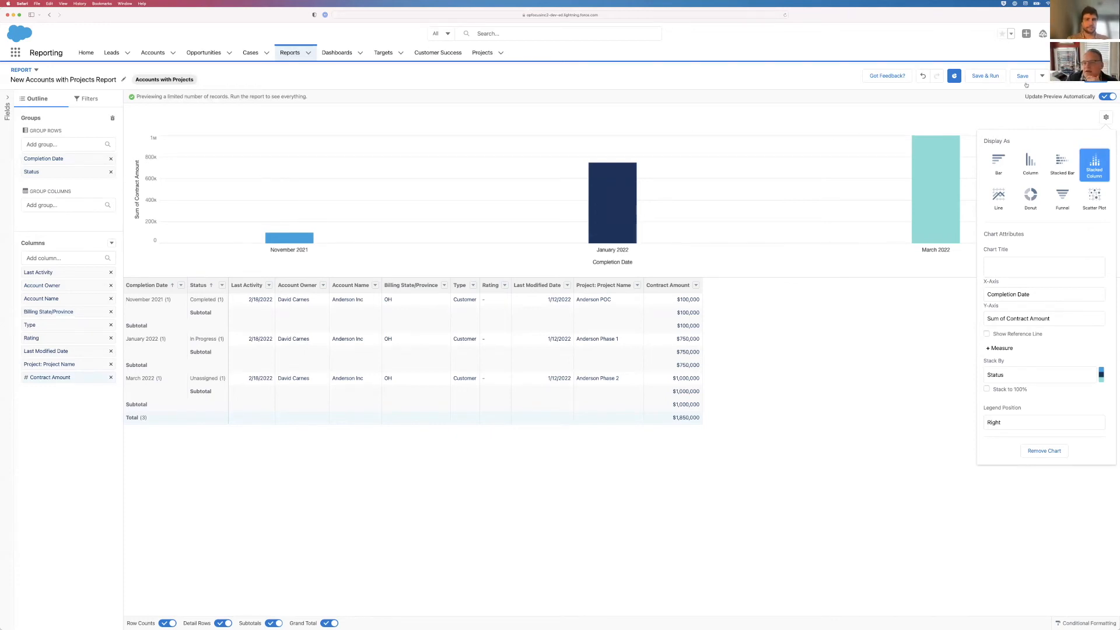
pyautogui.click(523, 404)
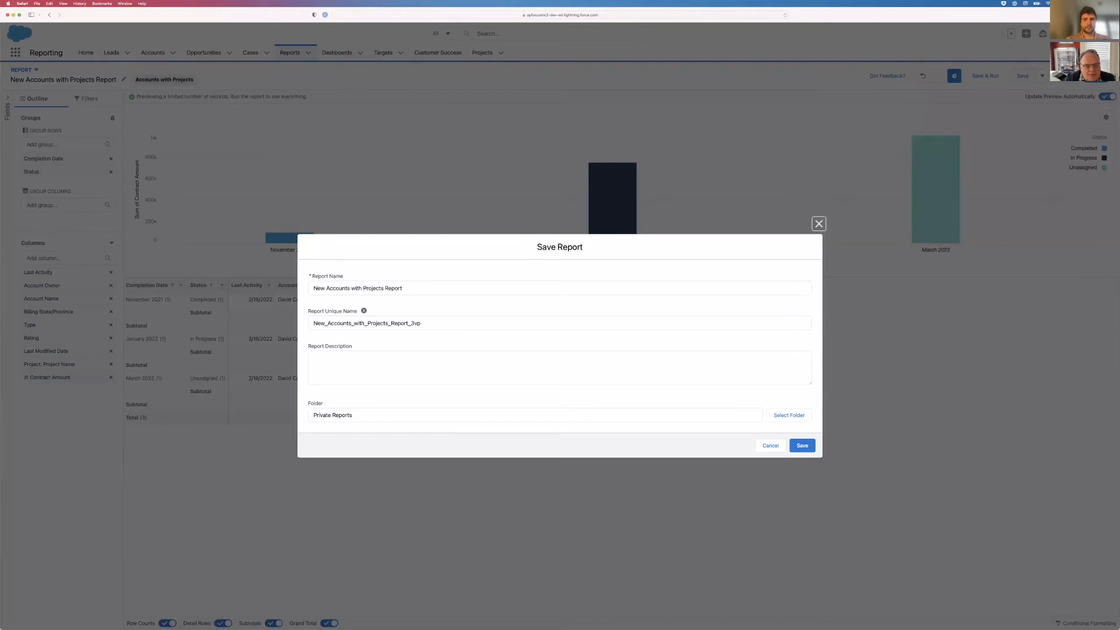
# Step: Save the report as "Project $ by Month and Status" with the description "Embedded Report Chart- please leave this alone or I will find you"
pyautogui.tripleClick(358, 289)
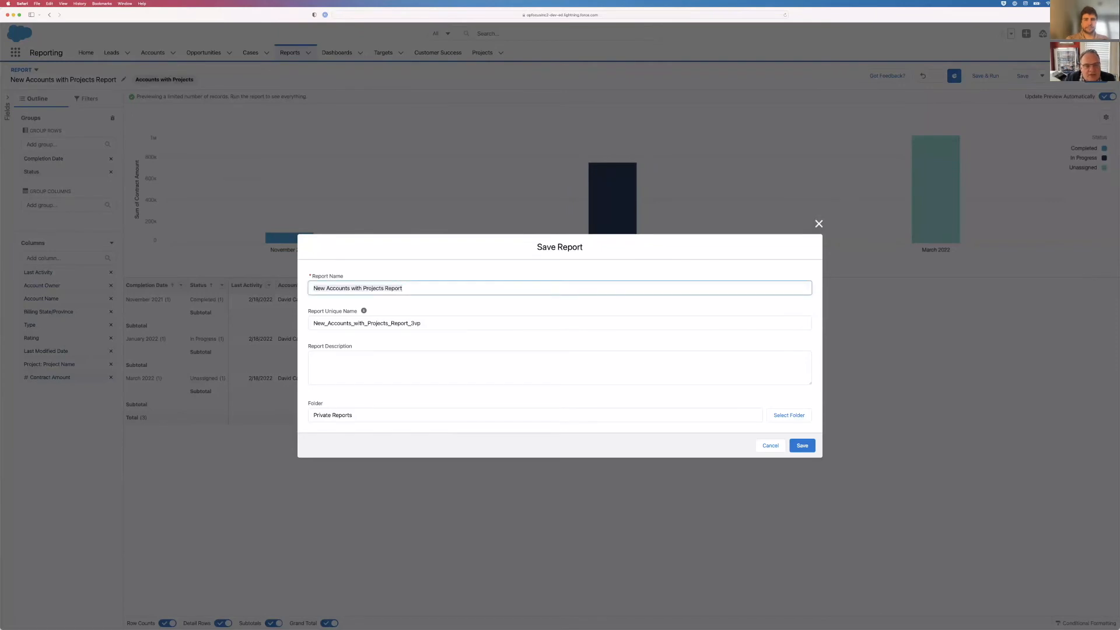
pyautogui.write('Projects by Month and St')
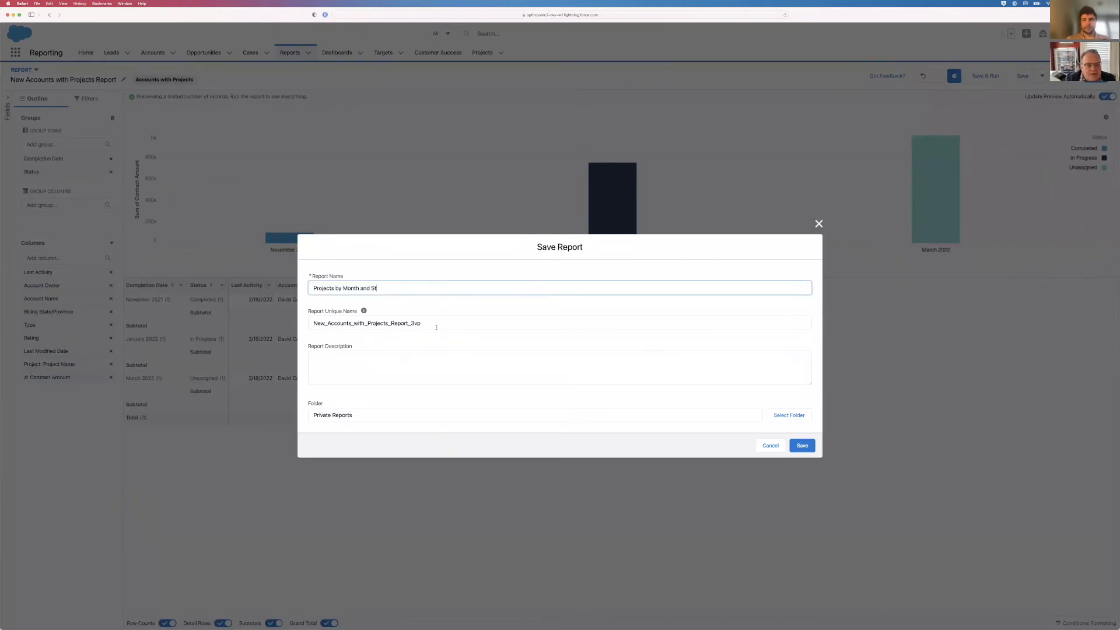
pyautogui.write('atus')
pyautogui.press('BackSpace')
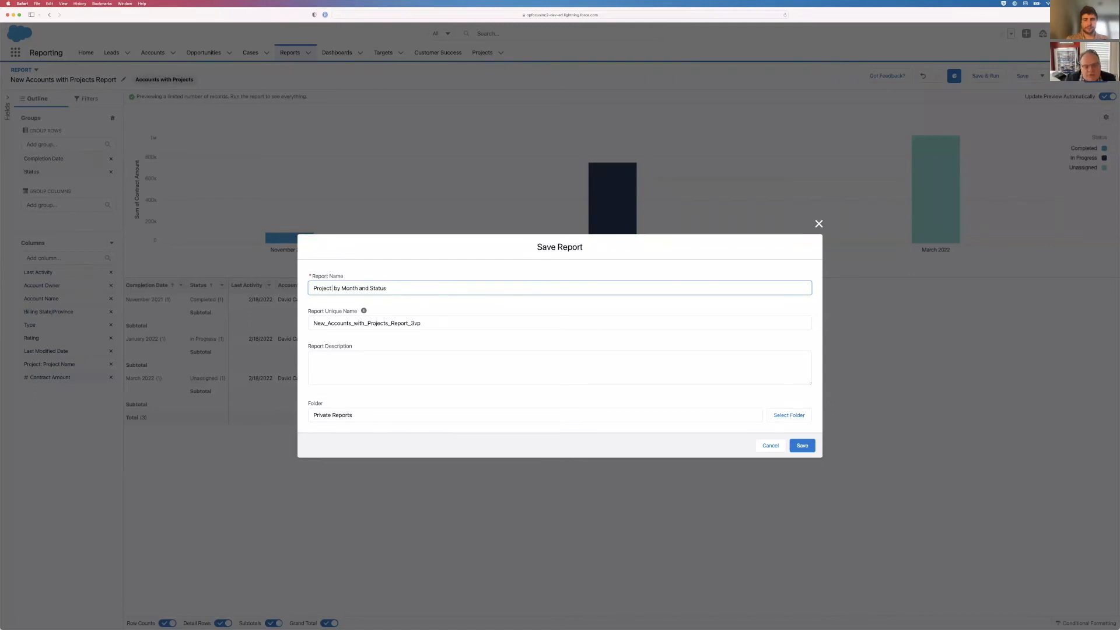
pyautogui.write('$')
pyautogui.press('Tab')
pyautogui.press('Tab')
pyautogui.write('E')
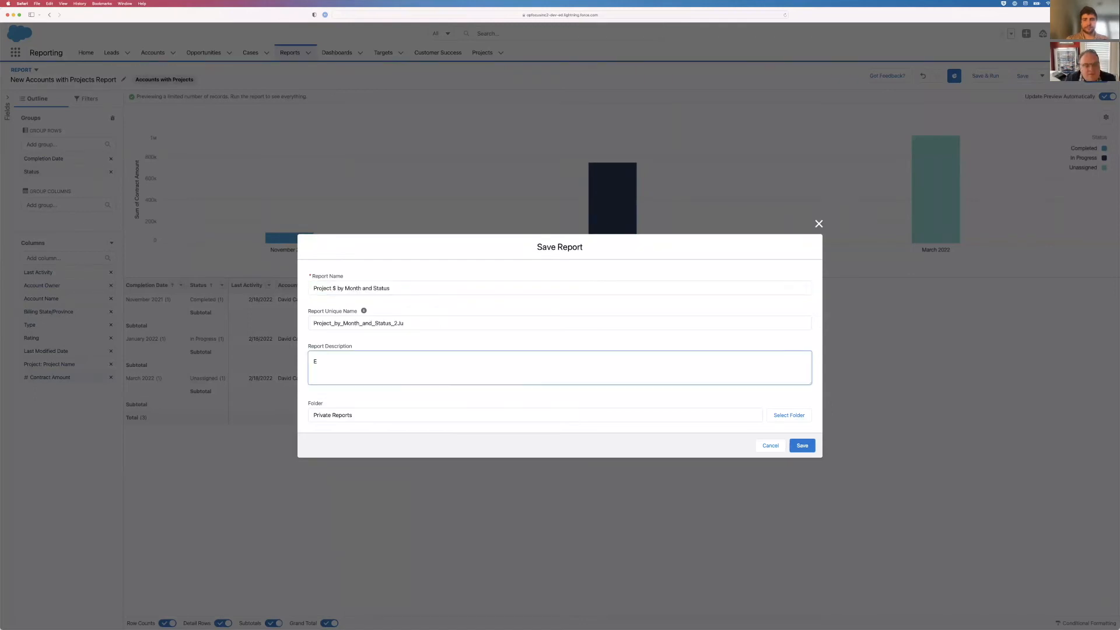
pyautogui.write('mbedde')
pyautogui.write('d Report Chart-')
pyautogui.write('please leave this alone or I will find you')
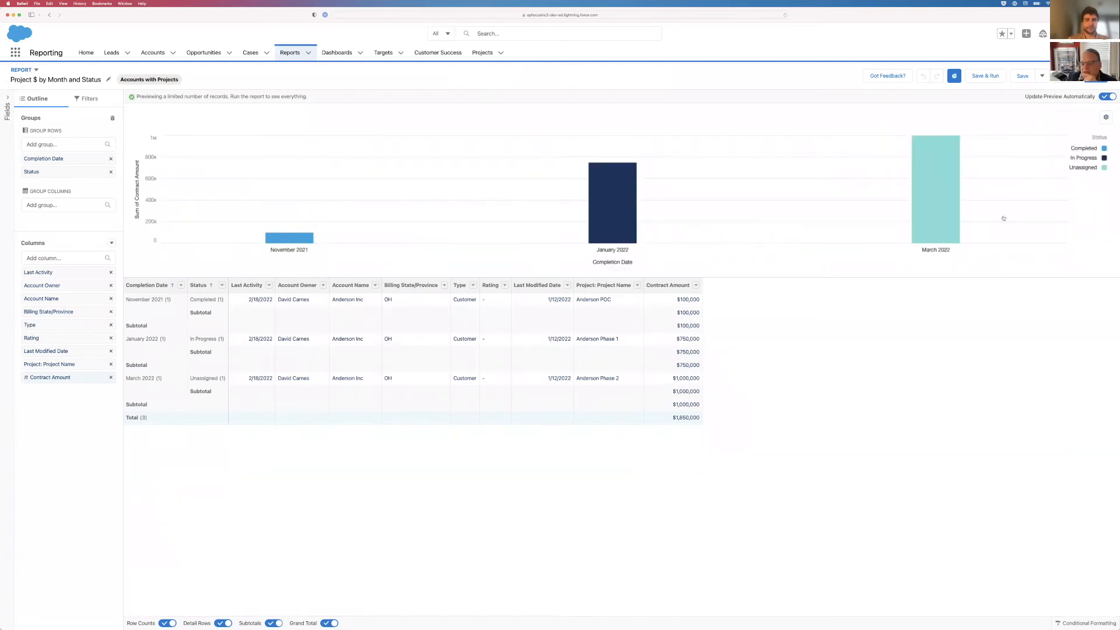
# Step: Title the chart "Project $ By Complete Month and Status"
pyautogui.click(1106, 117)
pyautogui.click(1010, 272)
pyautogui.write('Project $')
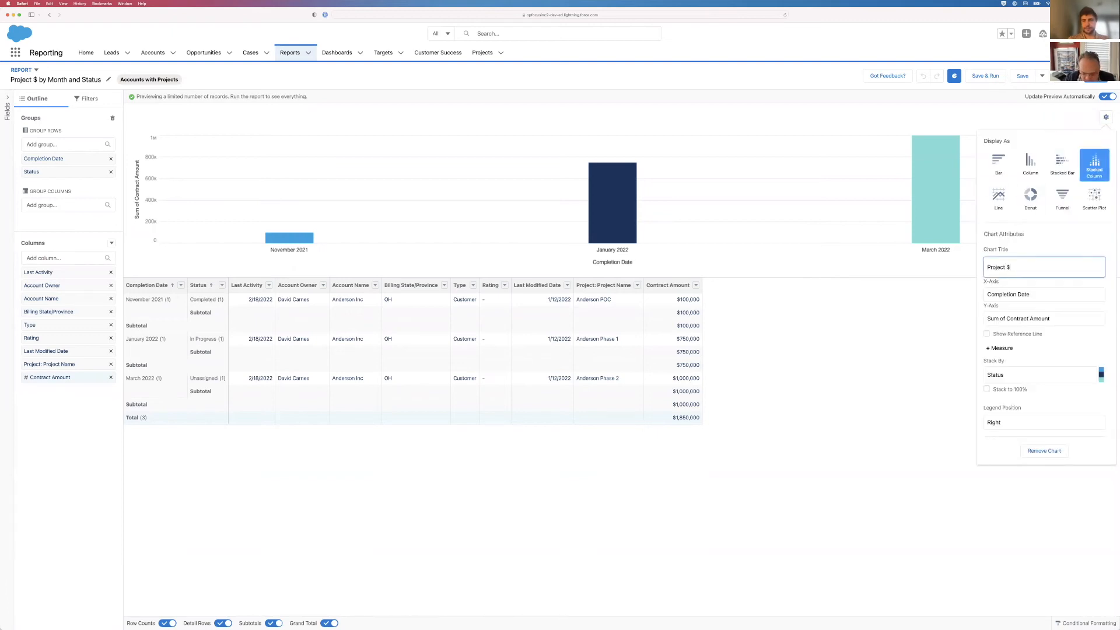
pyautogui.write(' By Com')
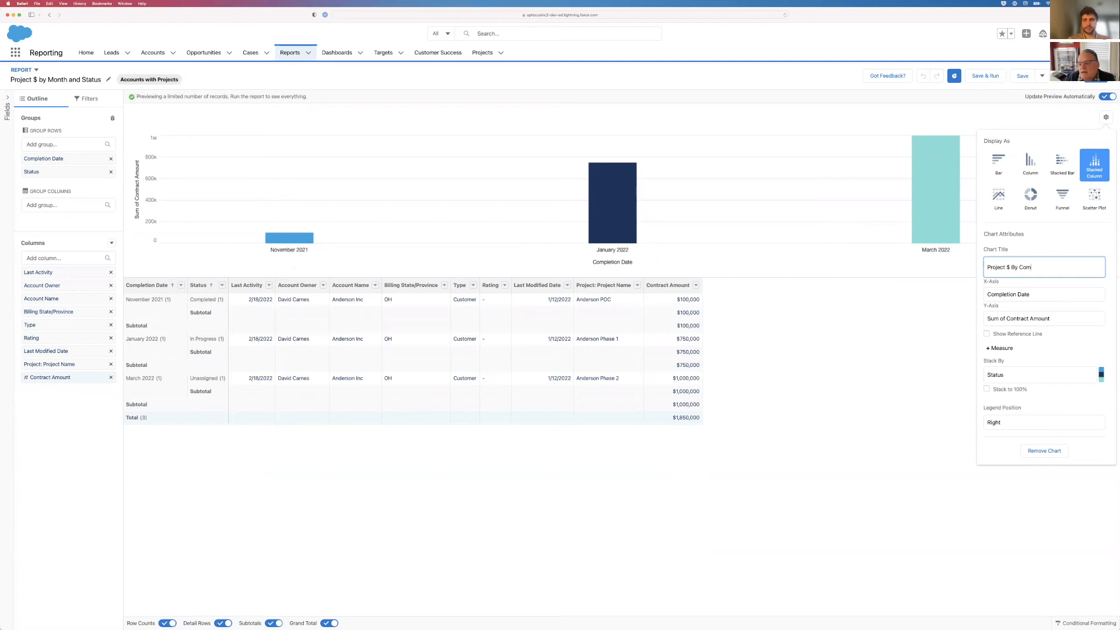
pyautogui.write('plete Month and Status')
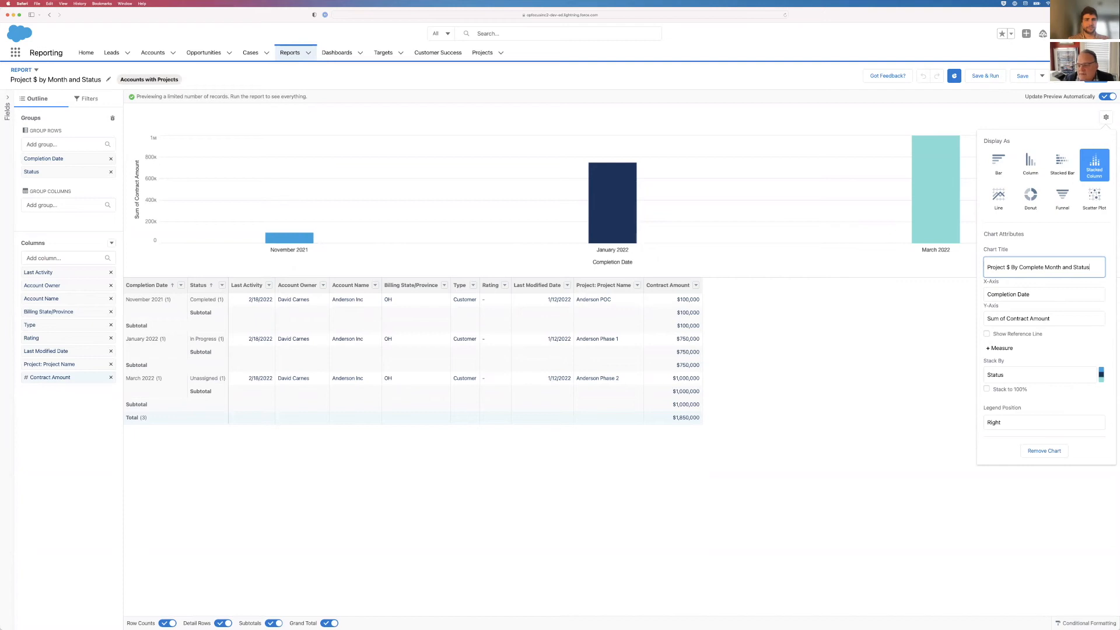
# Step: Set the chart's legend position to Bottom and save the report
pyautogui.click(1008, 425)
pyautogui.click(1008, 428)
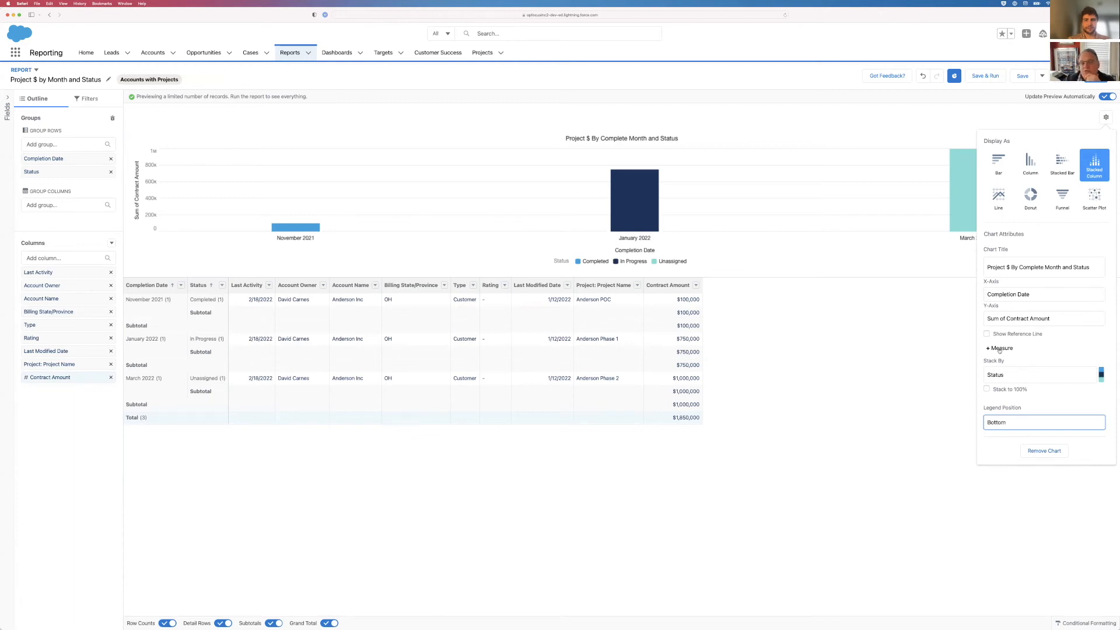
pyautogui.click(1022, 76)
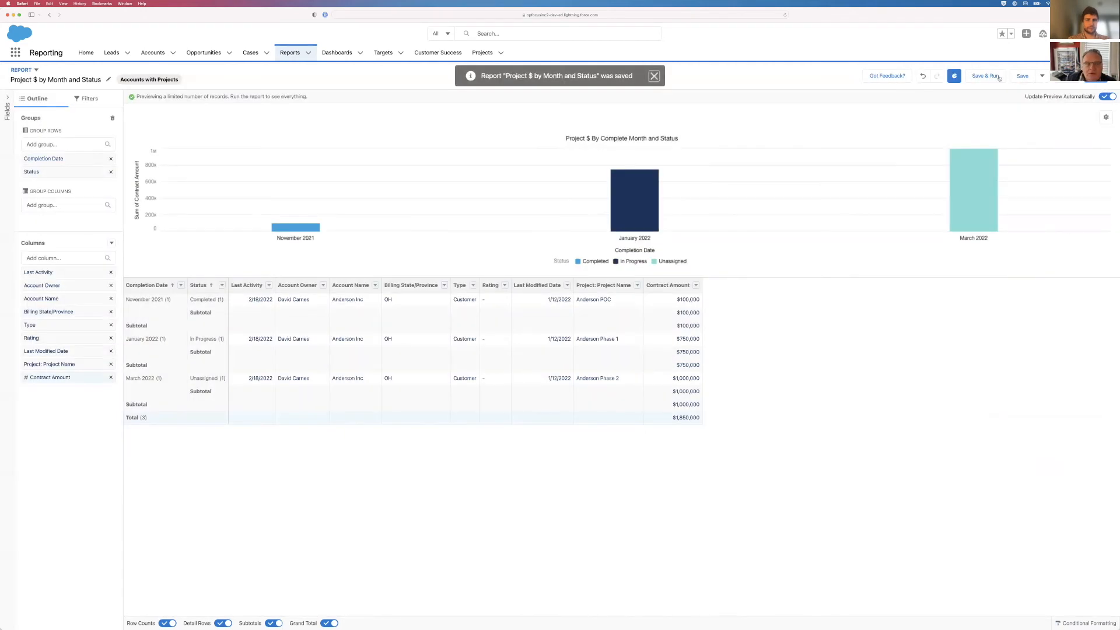
# Step: Open the Anderson Inc account and add a Report Chart component to its page layout below Opportunity History by Quarter
pyautogui.click(154, 53)
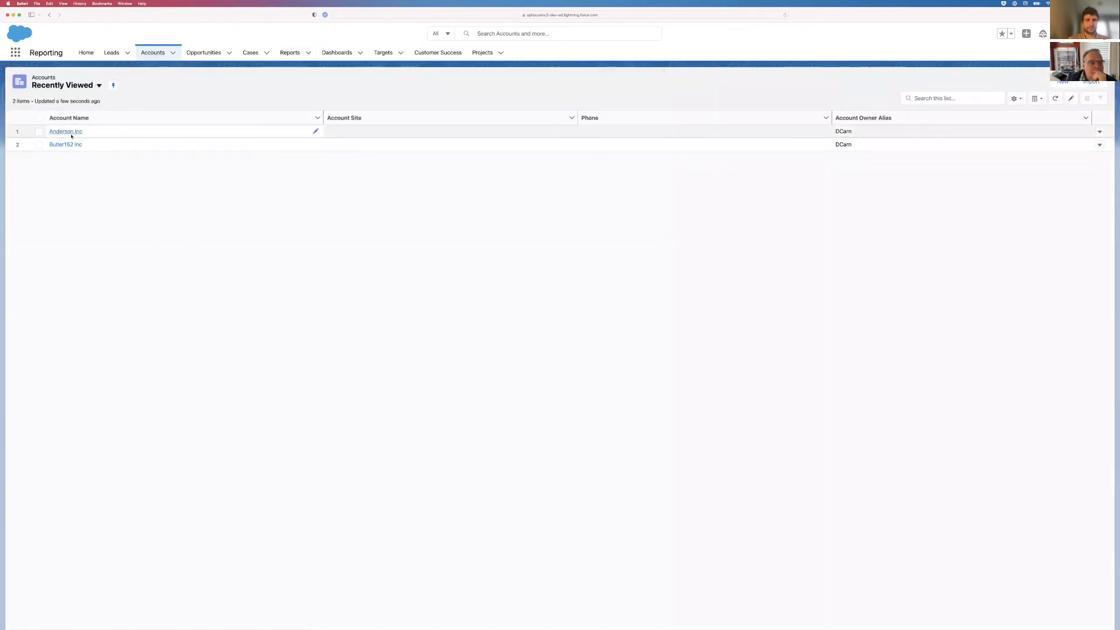
pyautogui.click(71, 132)
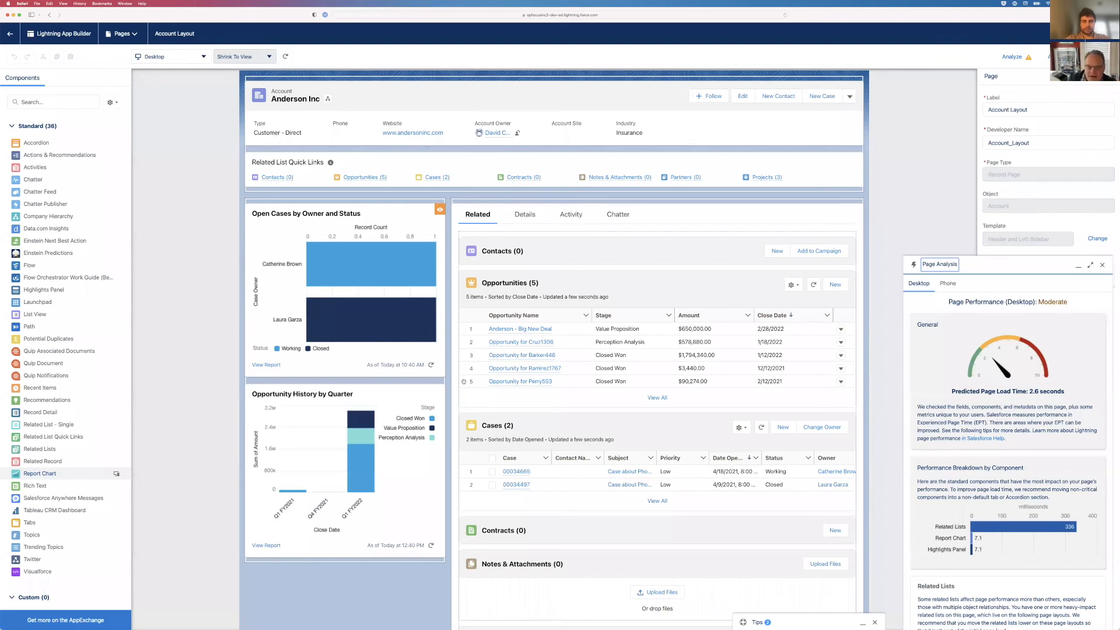
pyautogui.moveTo(464, 381); pyautogui.dragTo(392, 443)
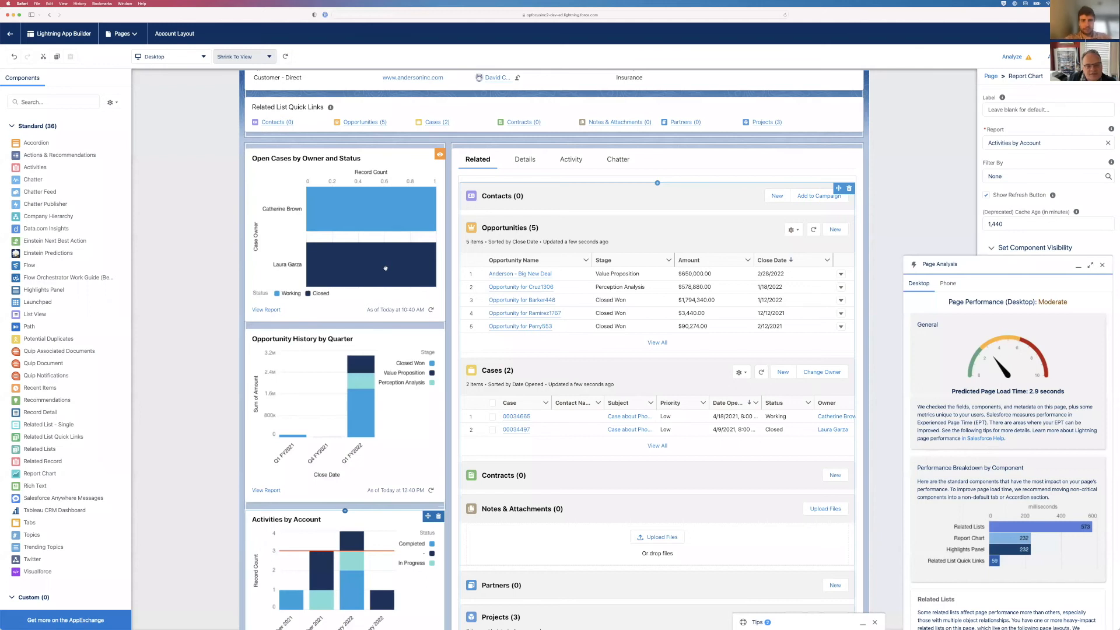
pyautogui.scroll(-3, 380, 288)
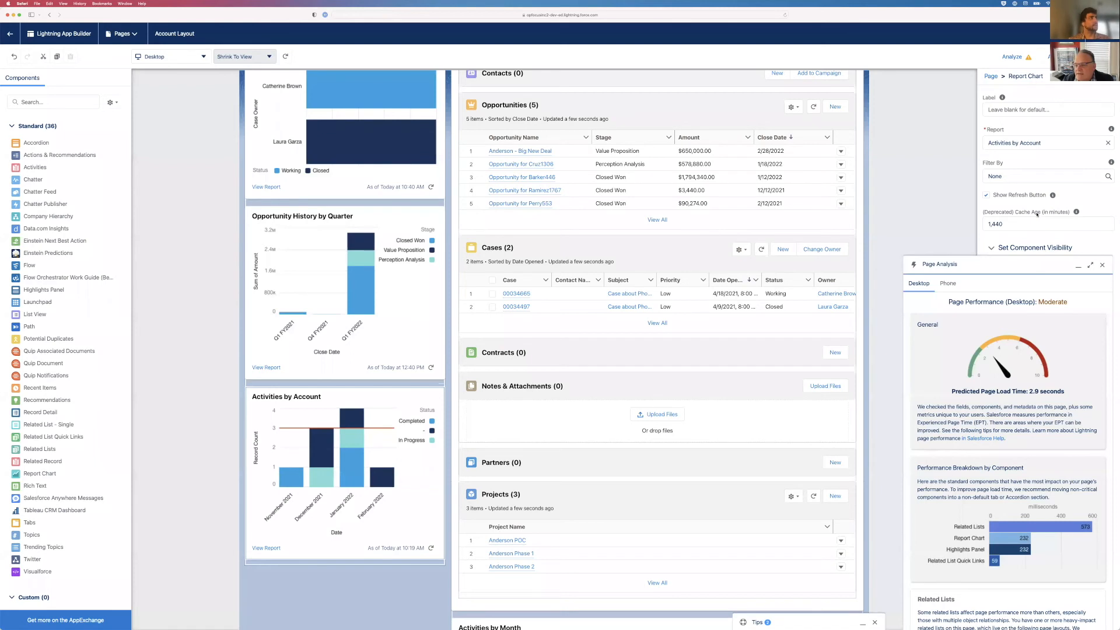
# Step: Set the new chart component's report to Project $ by Month and Status, filtered by Account ID, with a cache age of 1440 minutes
pyautogui.click(1015, 143)
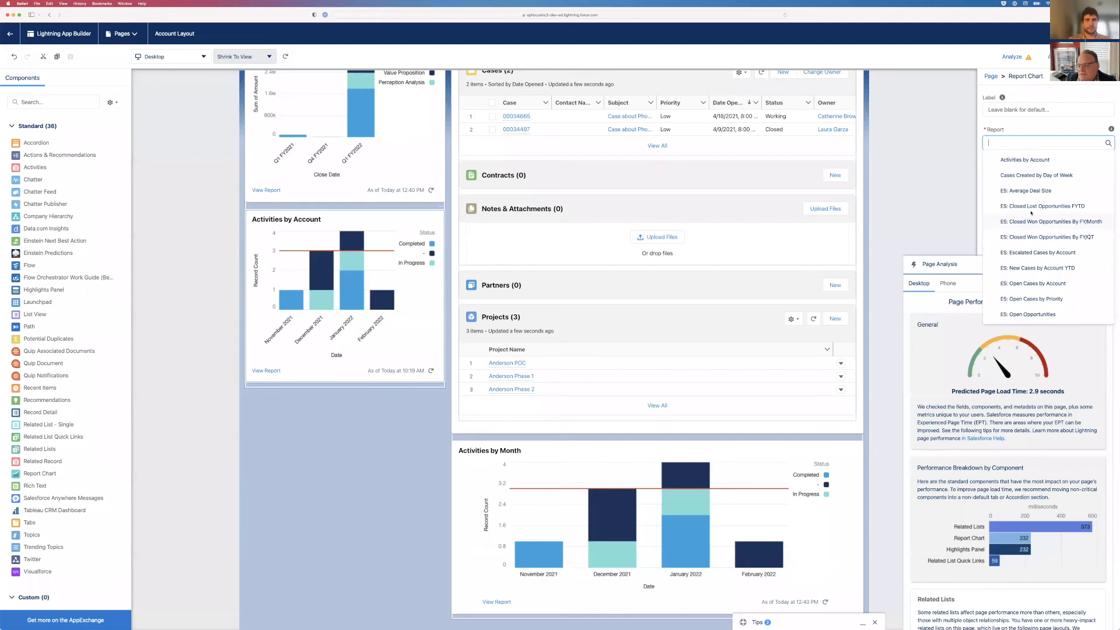
pyautogui.scroll(-10, 1037, 213)
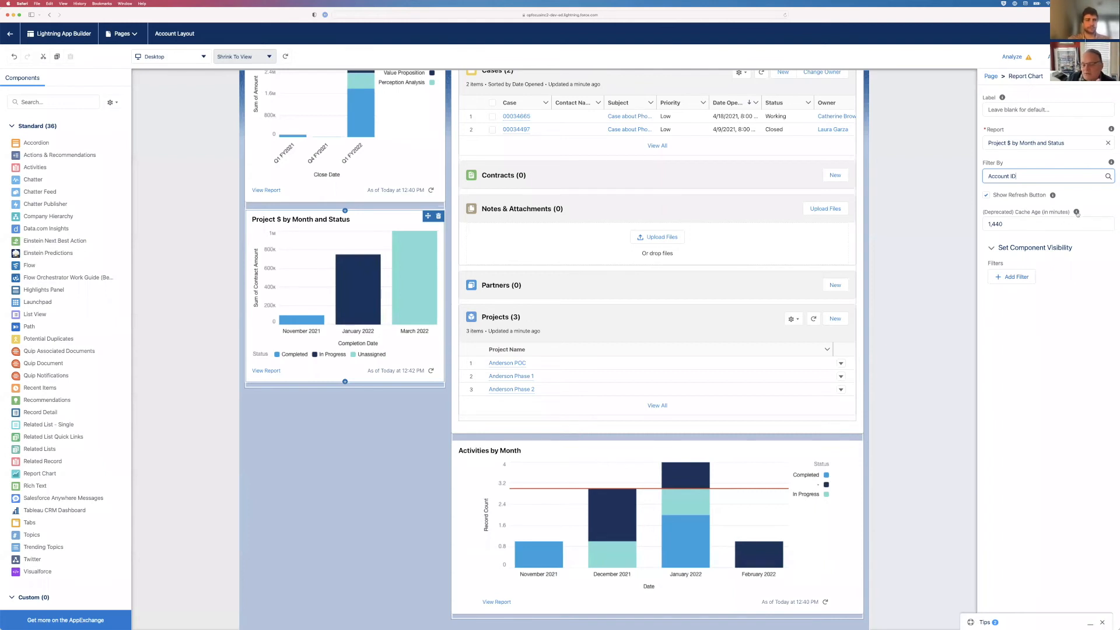
pyautogui.click(1020, 219)
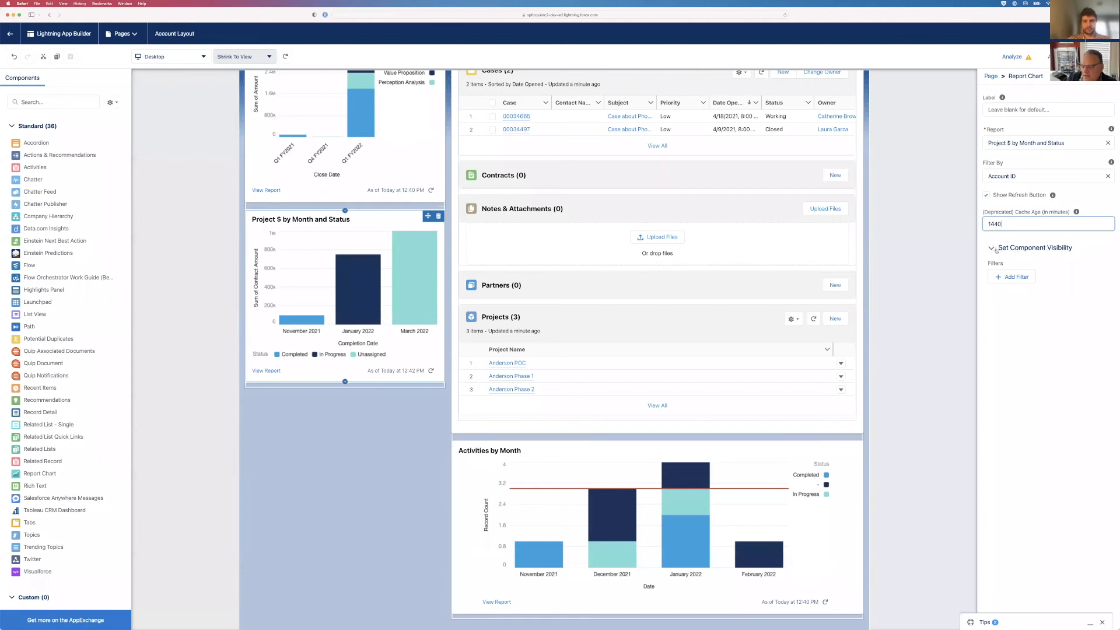
pyautogui.moveTo(1076, 212)
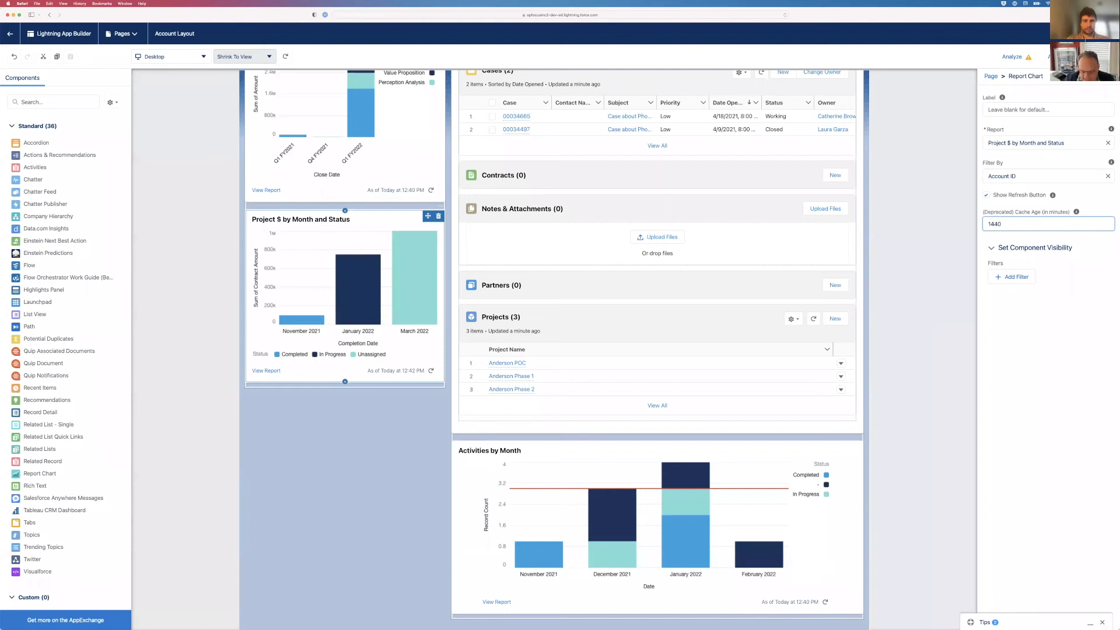
# Step: Add component visibility filters for Type equal to Customer - Direct and Customer - Channel, and return to the account page
pyautogui.click(1012, 277)
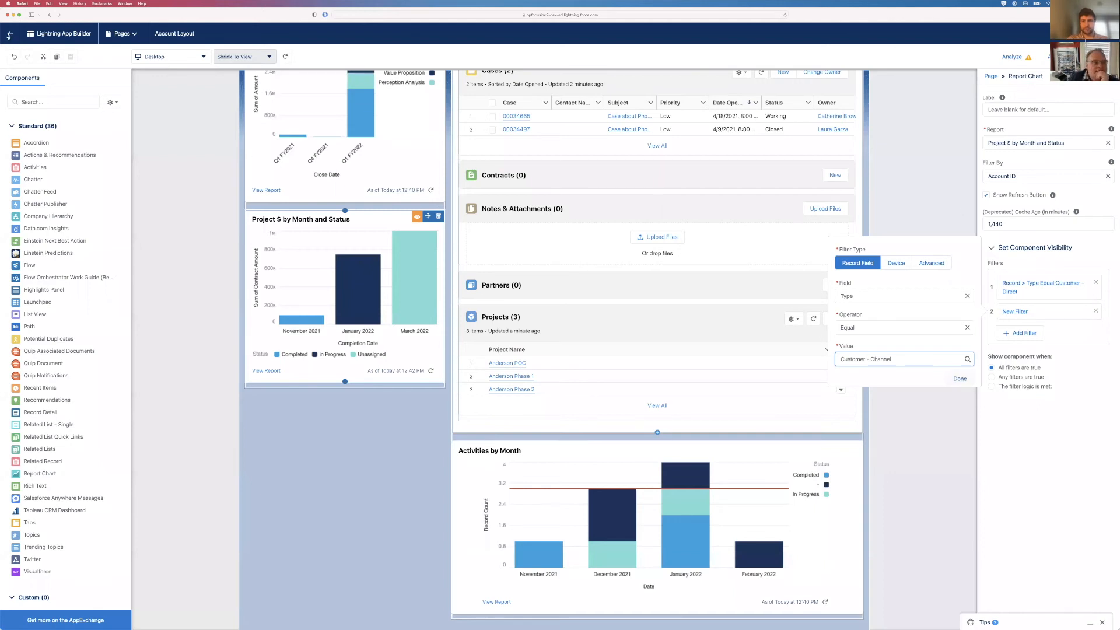
pyautogui.click(9, 36)
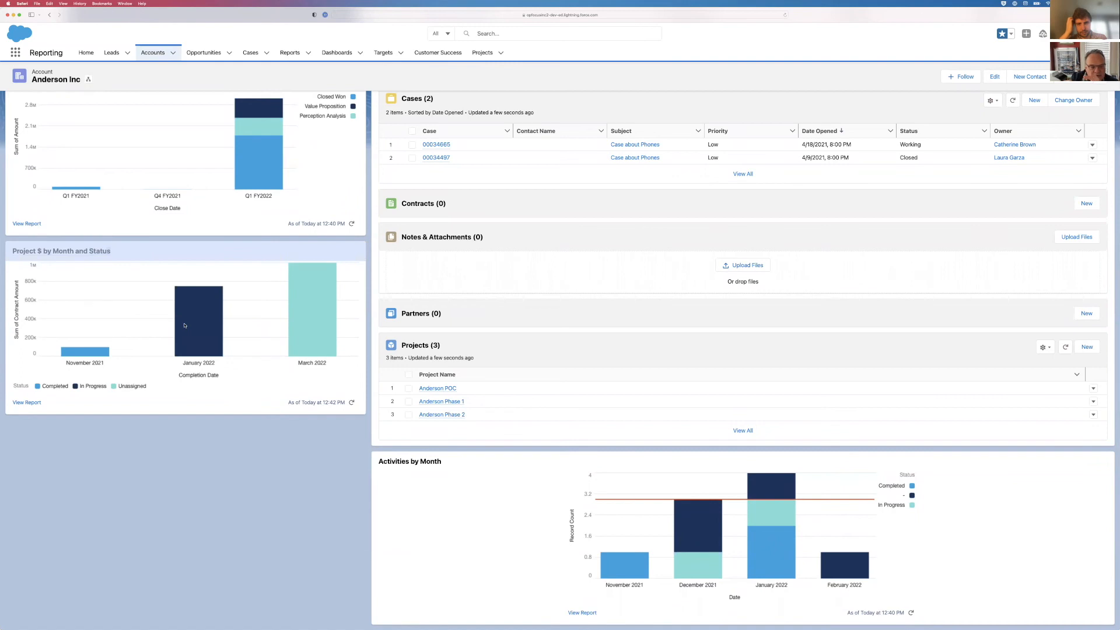
# Step: Compare the refresh times of the embedded report charts on the account page, and switch to the Challenge 2 slide
pyautogui.moveTo(185, 326)
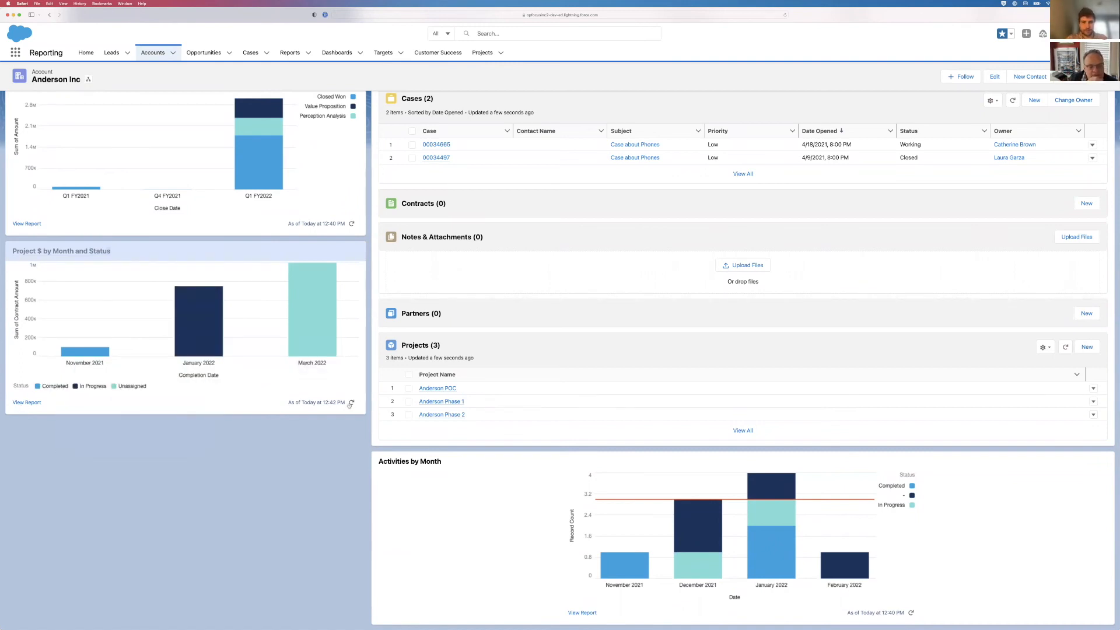
pyautogui.moveTo(335, 407); pyautogui.dragTo(340, 407)
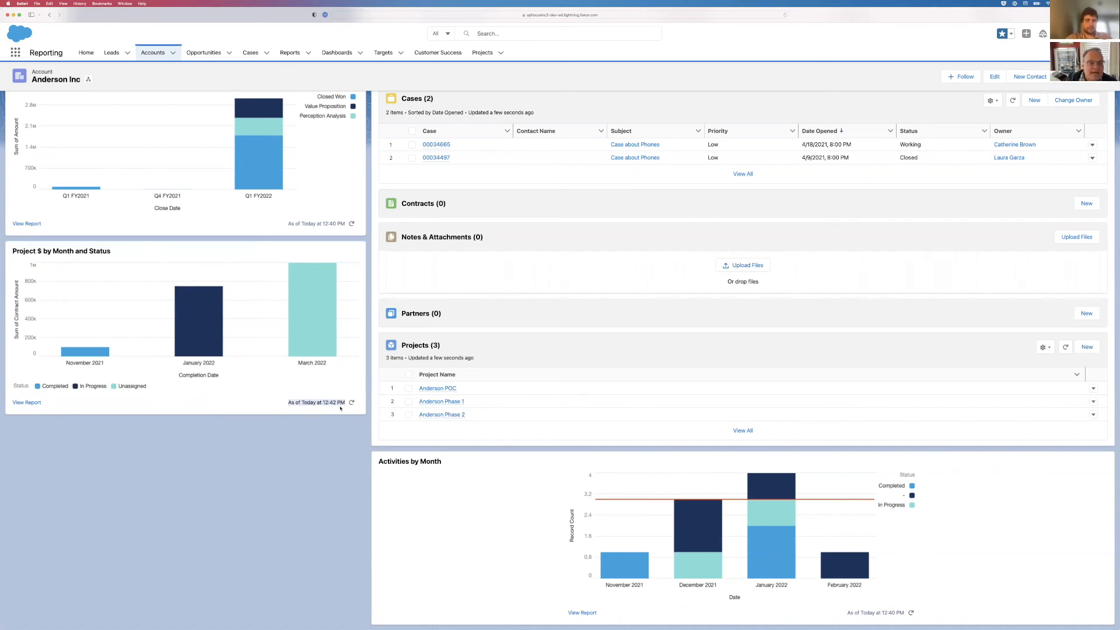
pyautogui.click(339, 423)
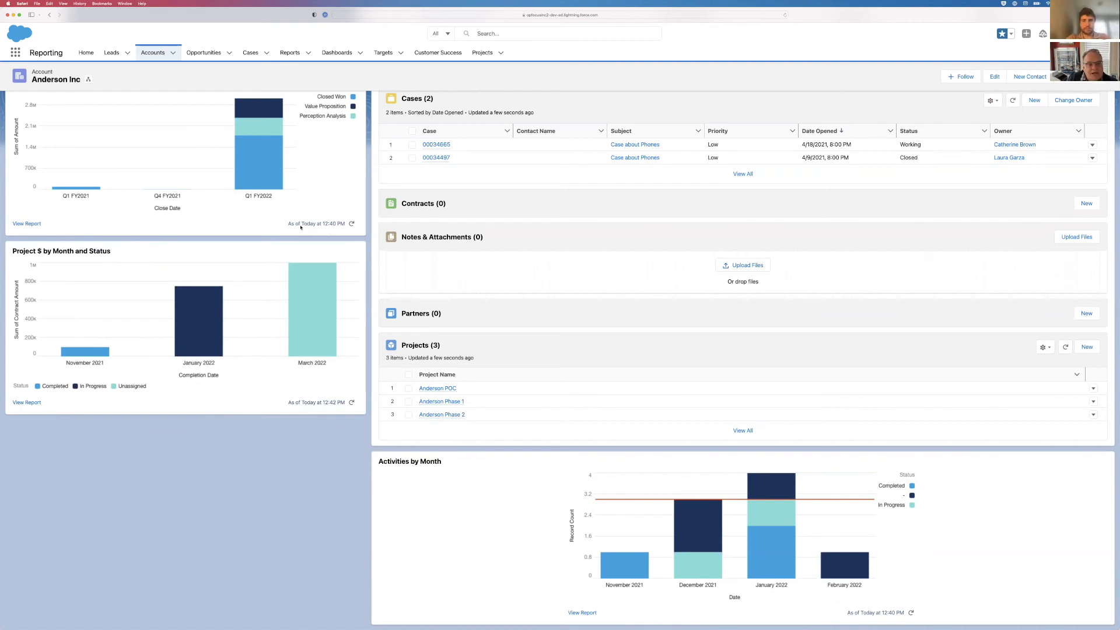
pyautogui.moveTo(286, 224); pyautogui.dragTo(346, 225)
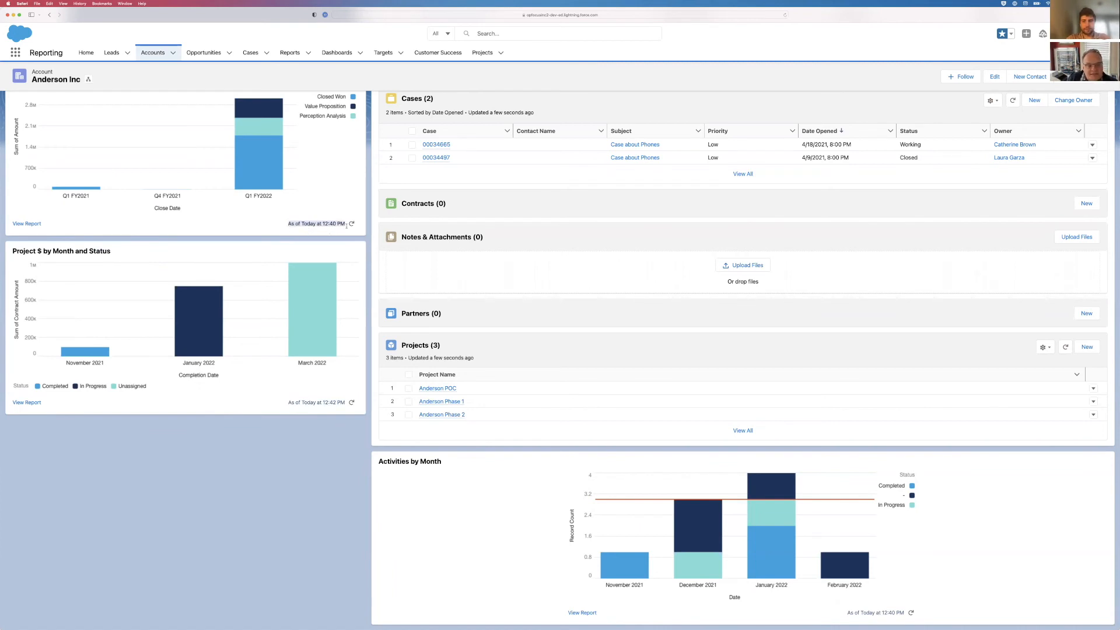
pyautogui.moveTo(286, 402); pyautogui.dragTo(345, 402)
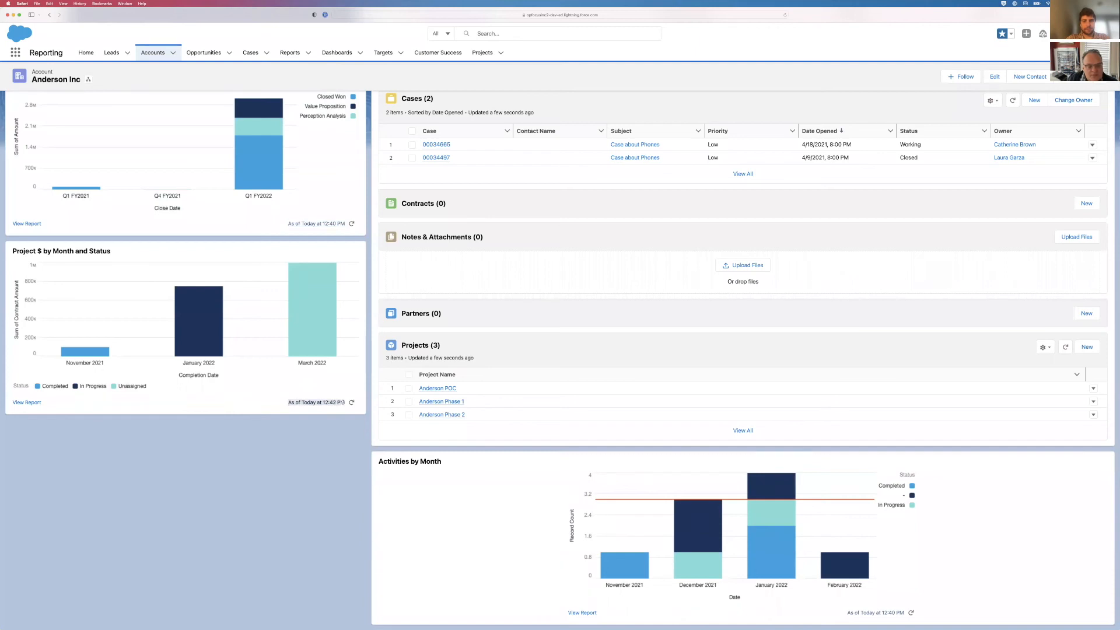
pyautogui.scroll(1, 345, 403)
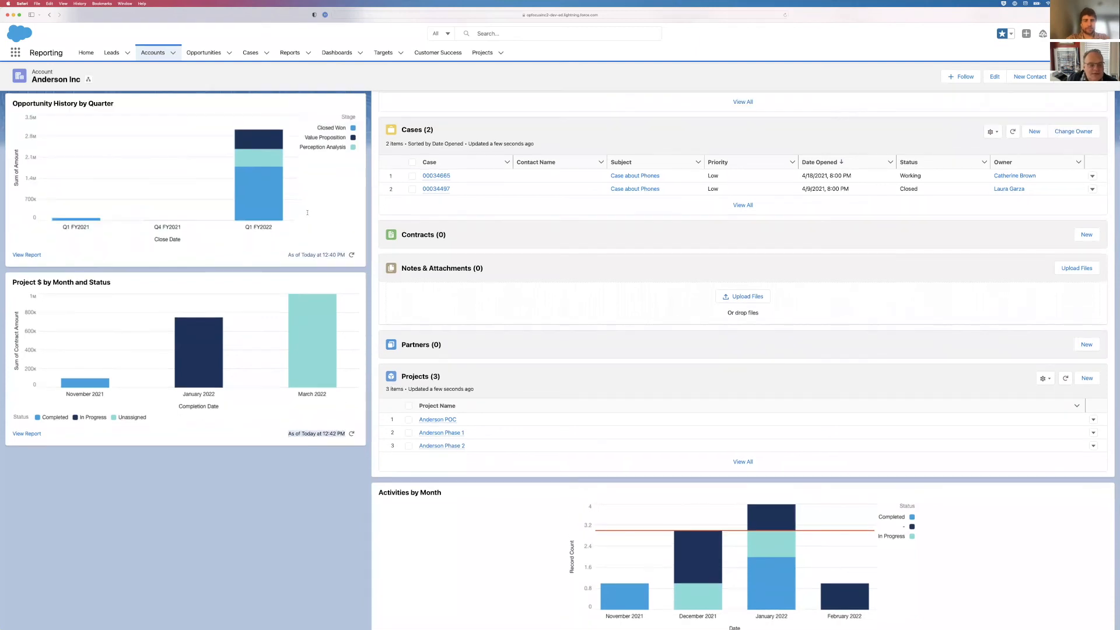
pyautogui.scroll(4, 299, 212)
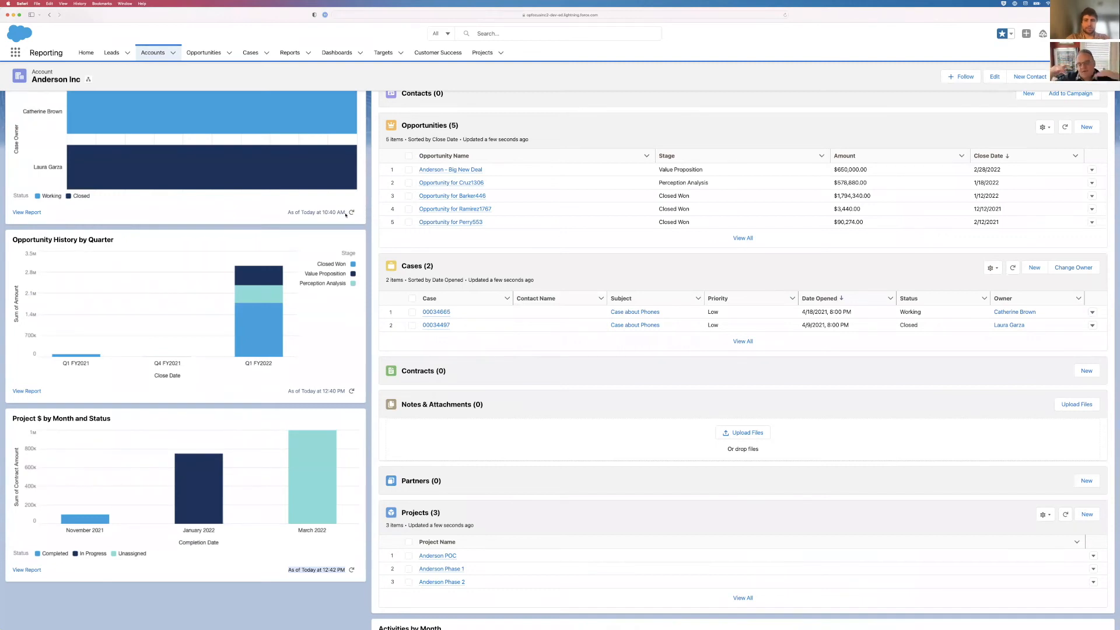
pyautogui.scroll(1, 345, 215)
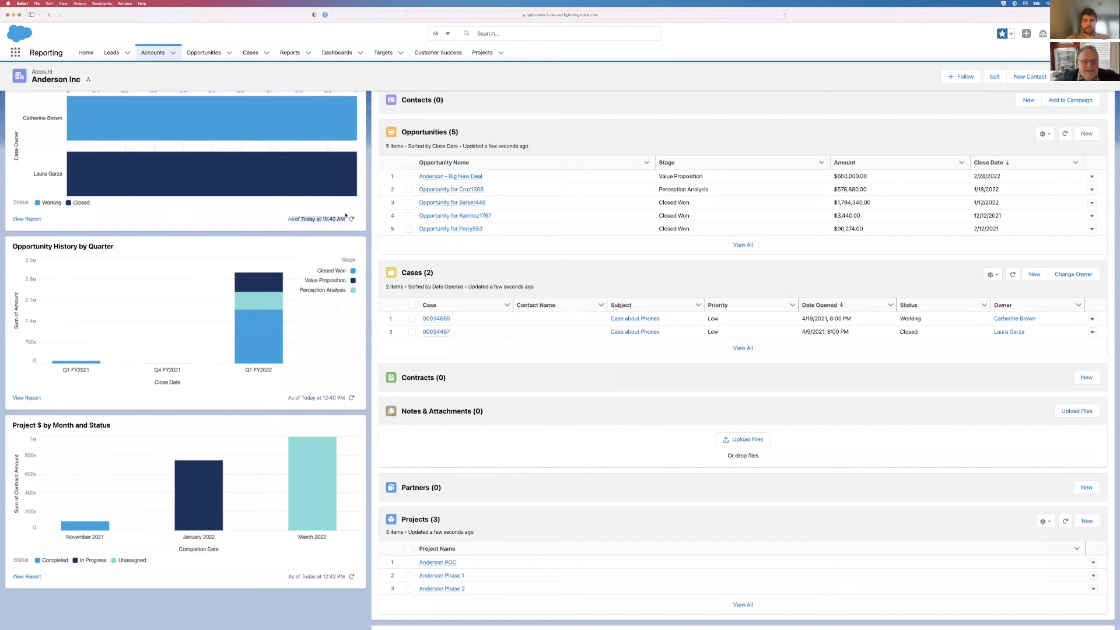
pyautogui.scroll(3, 345, 216)
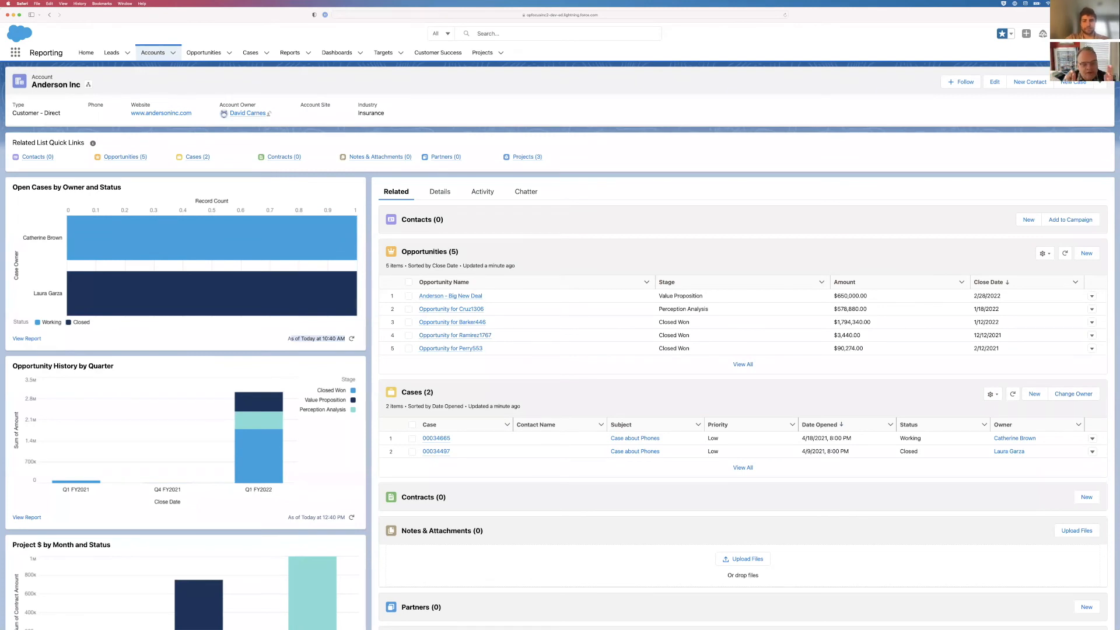
pyautogui.press('super+Tab')
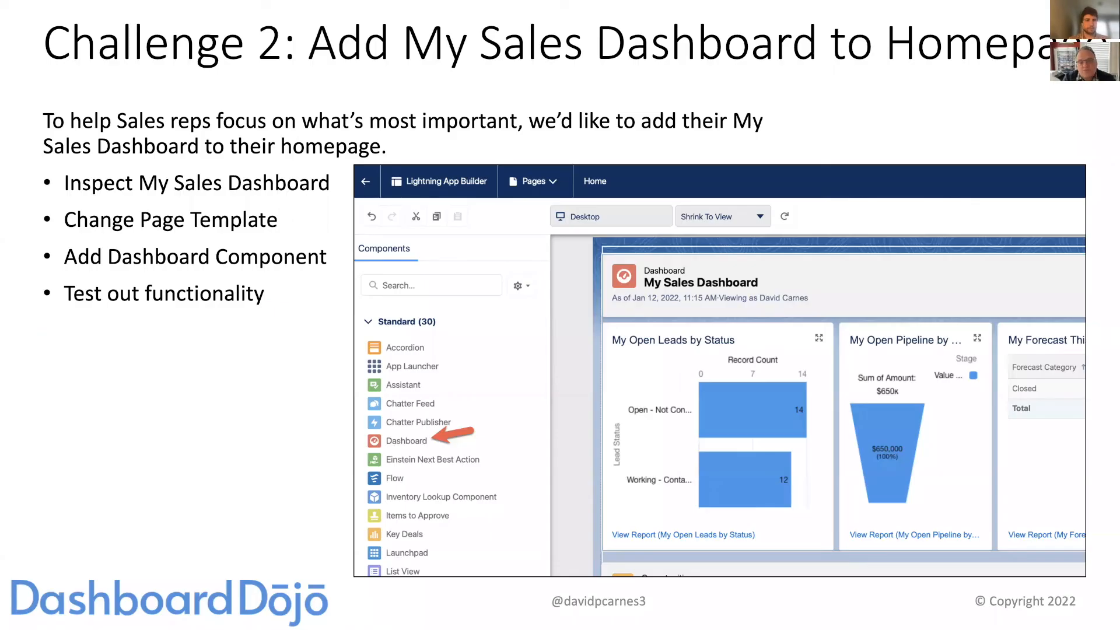
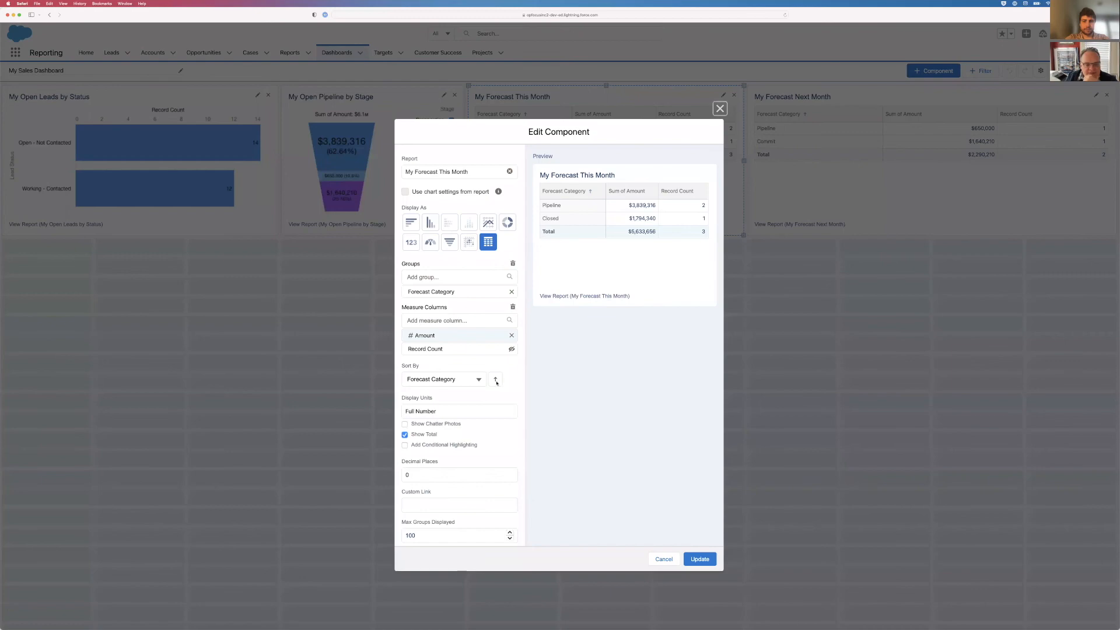
# Step: Sort the My Forecast This Month and My Forecast Next Month tables by Forecast Category descending, and save My Sales Dashboard
pyautogui.click(692, 564)
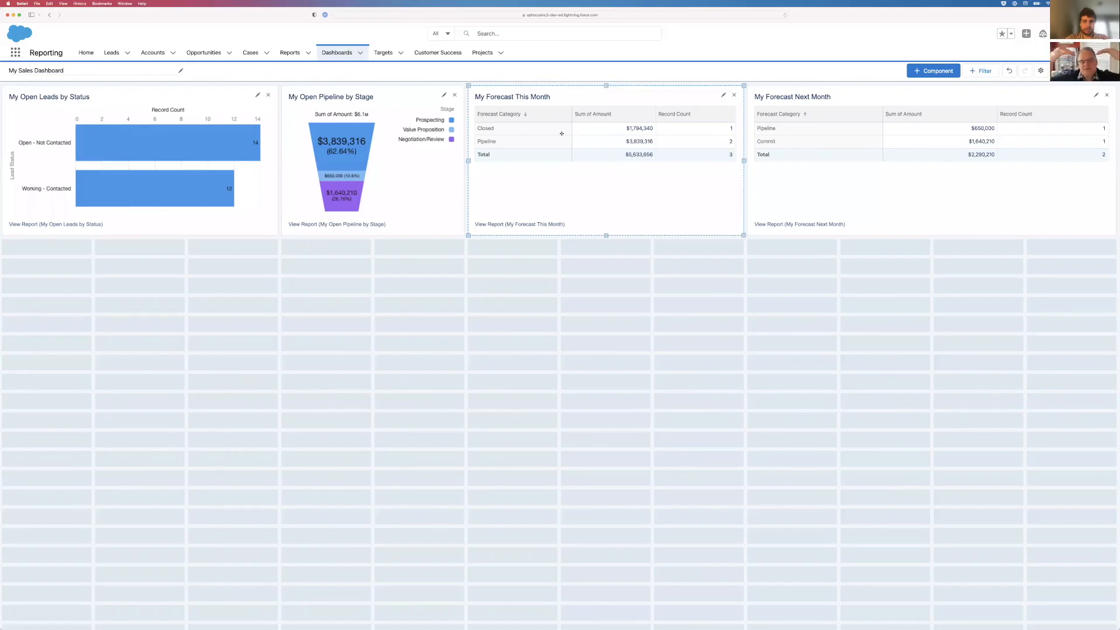
pyautogui.click(1096, 95)
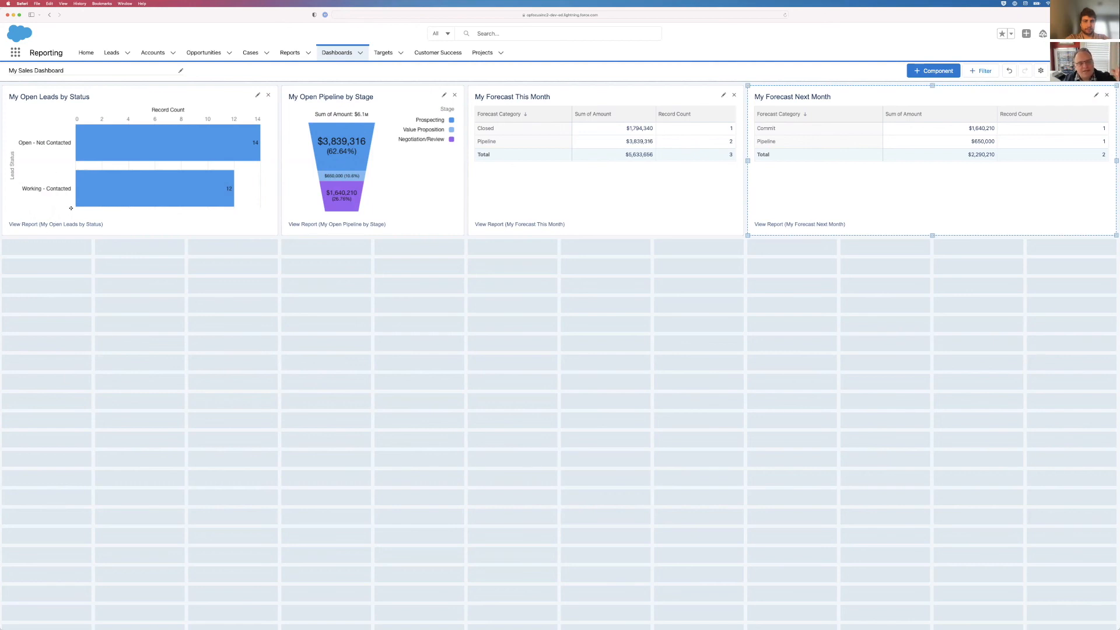
pyautogui.click(35, 126)
pyautogui.moveTo(2, 160)
pyautogui.mouseDown()
pyautogui.moveTo(95, 160)
pyautogui.moveTo(11, 161)
pyautogui.mouseUp()
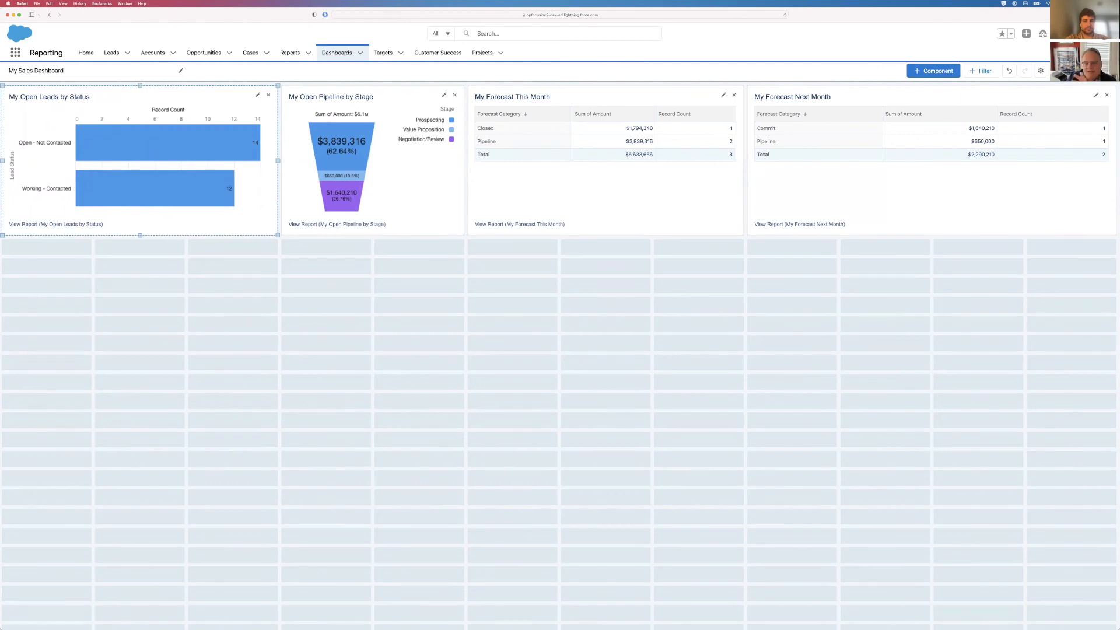
pyautogui.click(1097, 71)
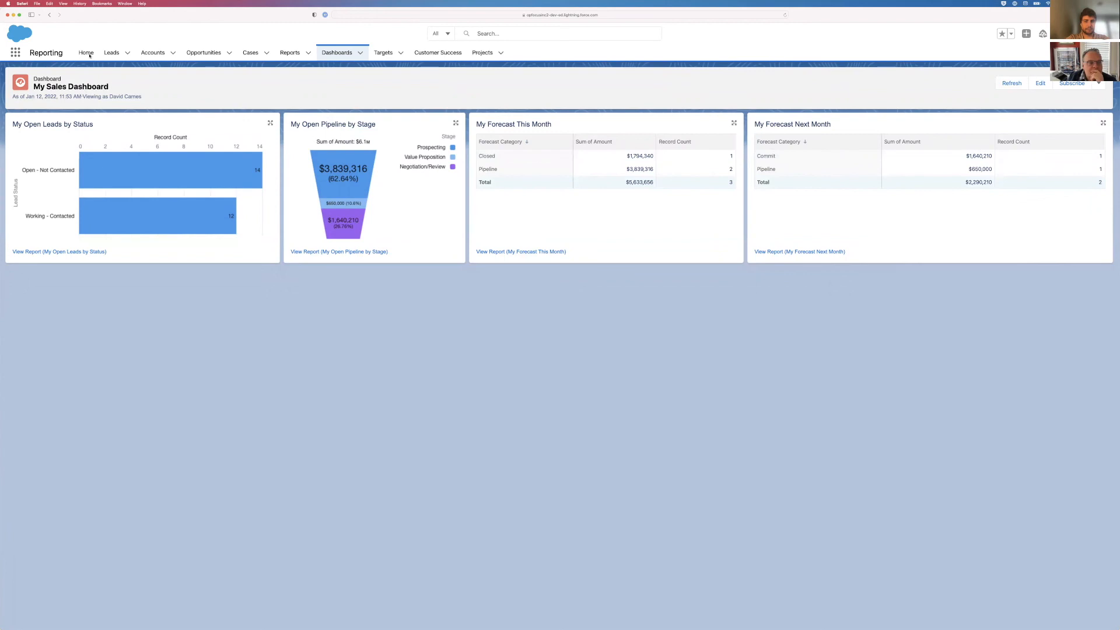
# Step: Open the Home page for editing in Lightning App Builder
pyautogui.click(87, 53)
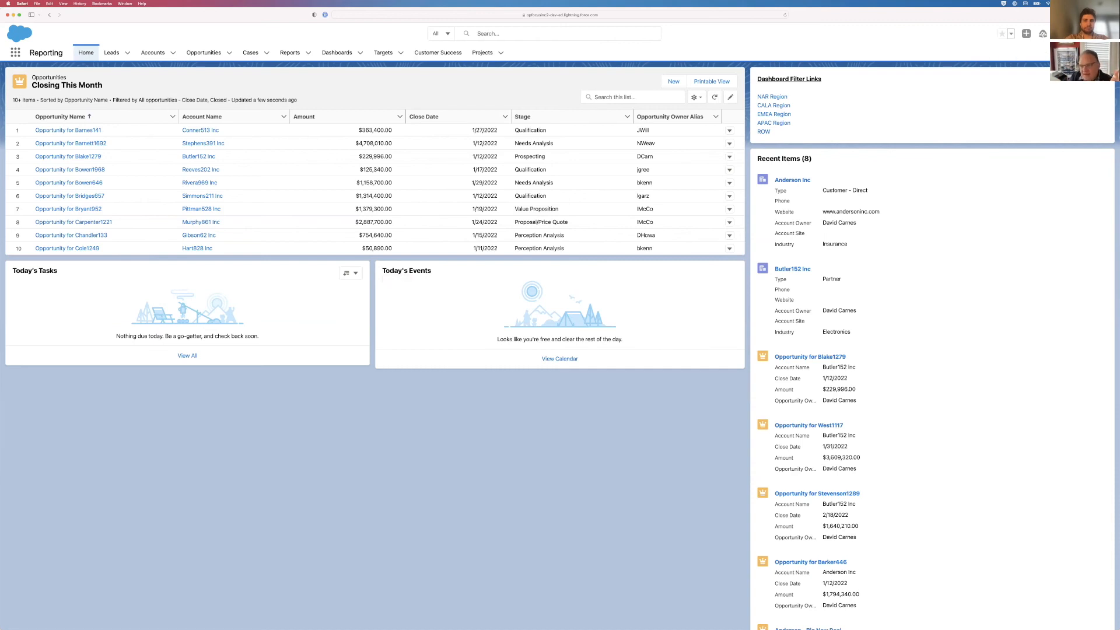
pyautogui.click(1043, 33)
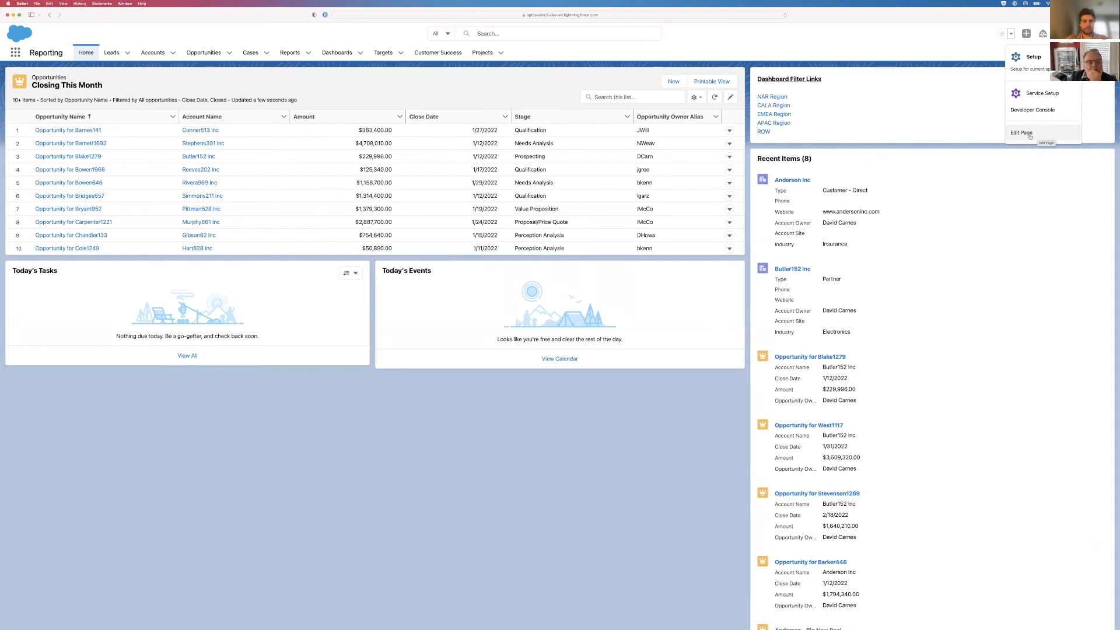
pyautogui.click(1022, 133)
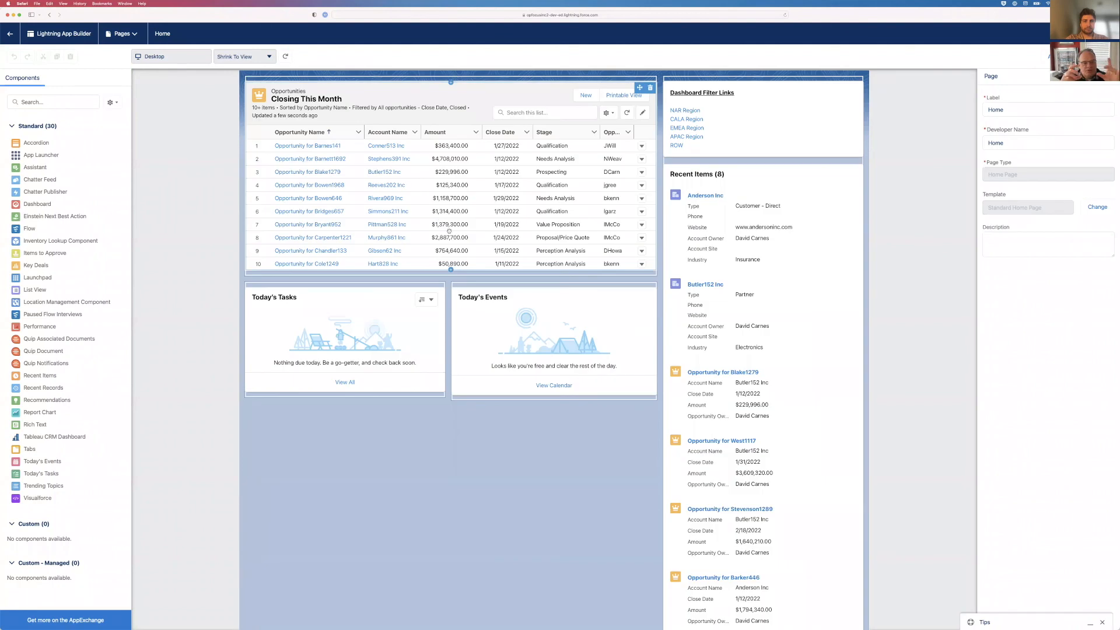
# Step: Try placing My Sales Dashboard as a Dashboard component above the Closing This Month list, and remove it
pyautogui.moveTo(37, 204); pyautogui.dragTo(290, 130)
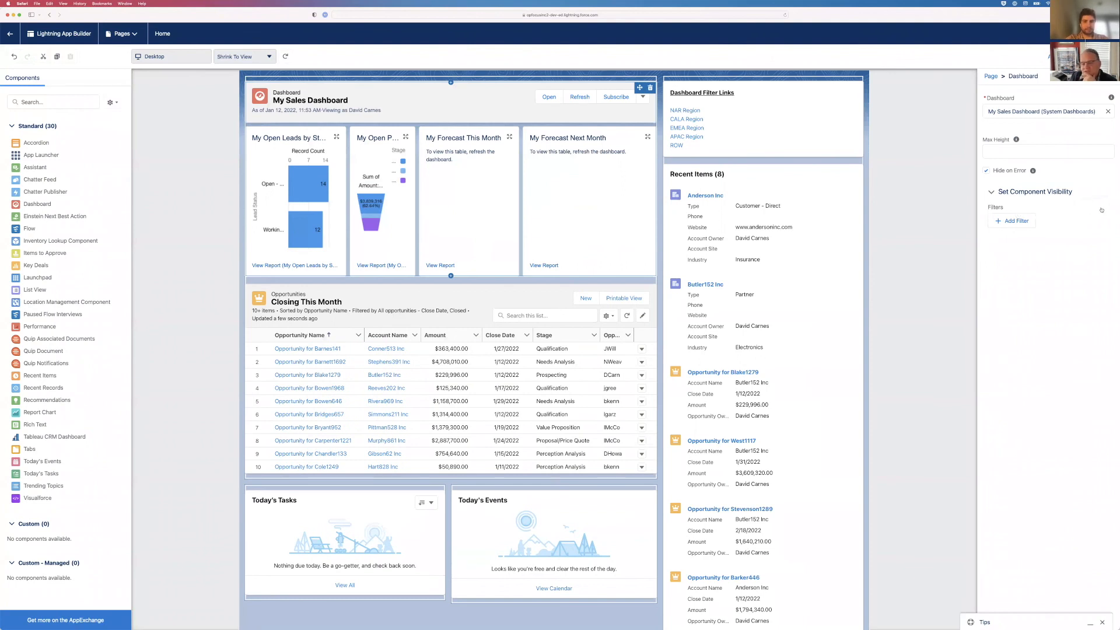
pyautogui.press('Delete')
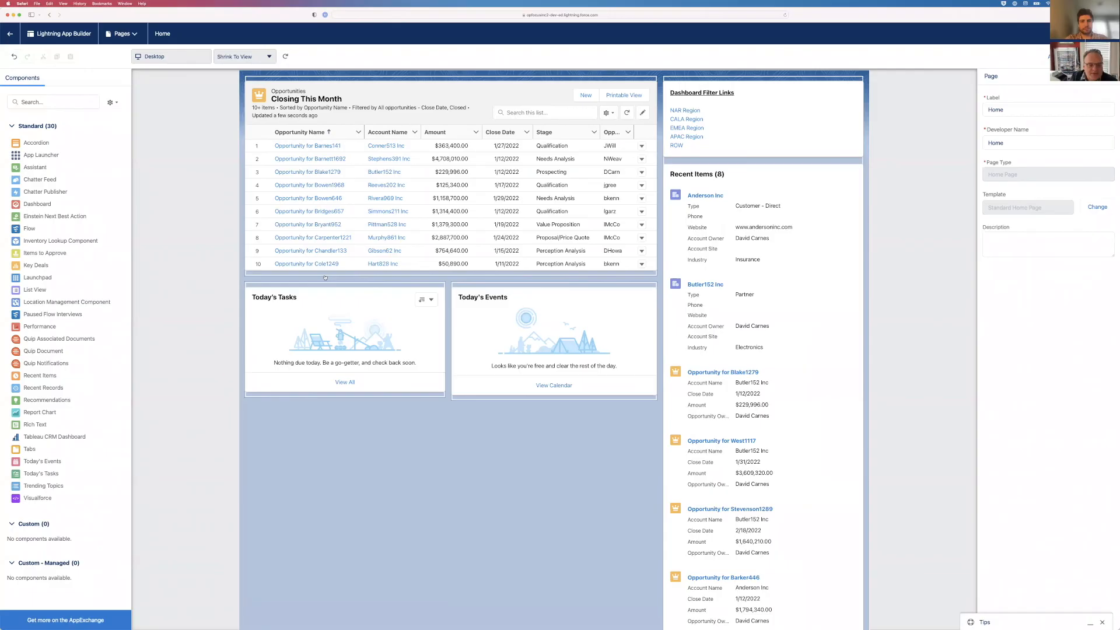
# Step: Change the Home page template to Header and Three Regions, keeping the suggested mapping of the old regions to the new ones
pyautogui.click(364, 288)
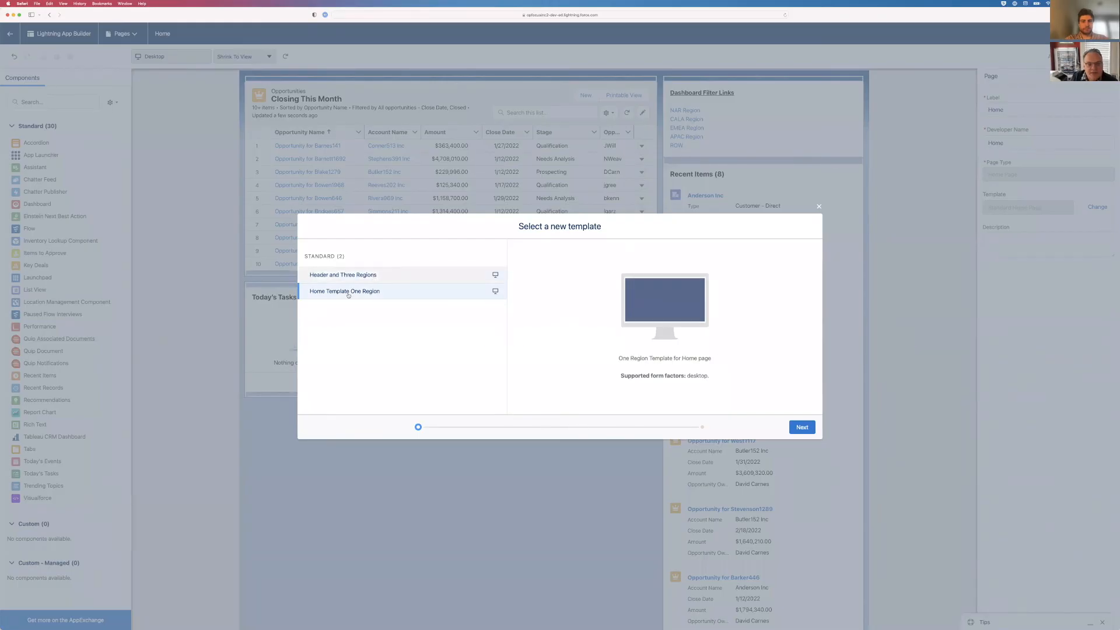
pyautogui.click(348, 276)
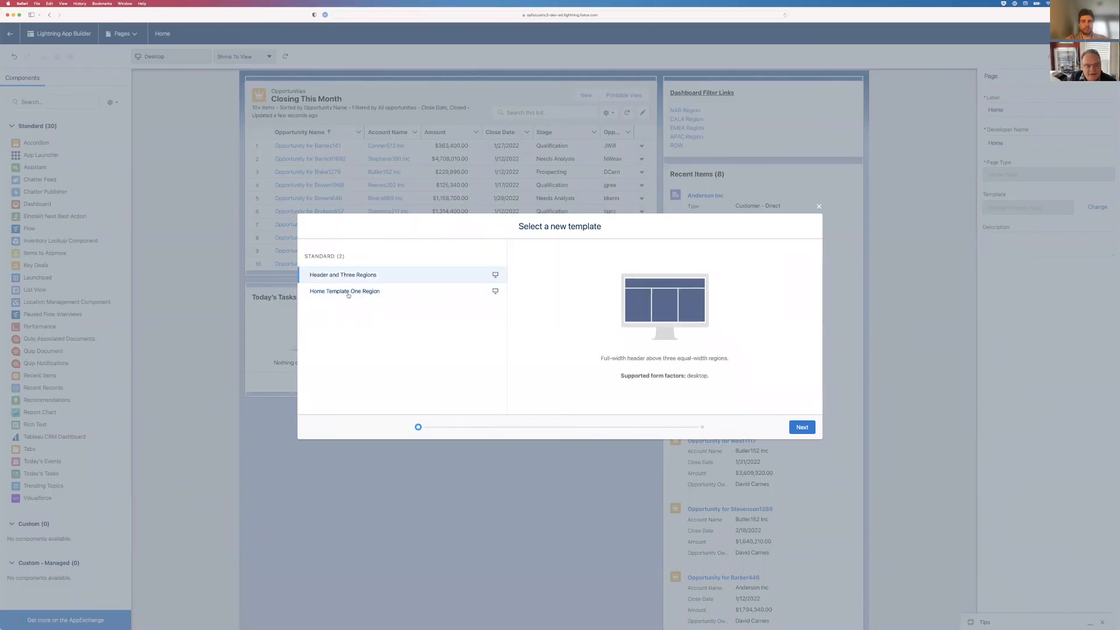
pyautogui.click(348, 293)
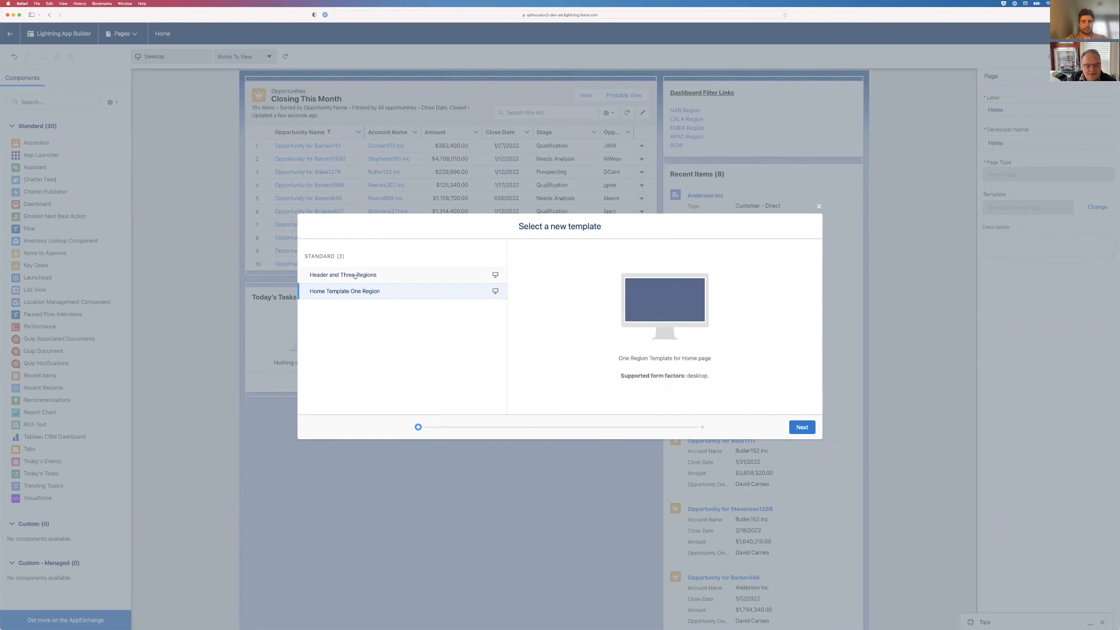
pyautogui.click(354, 276)
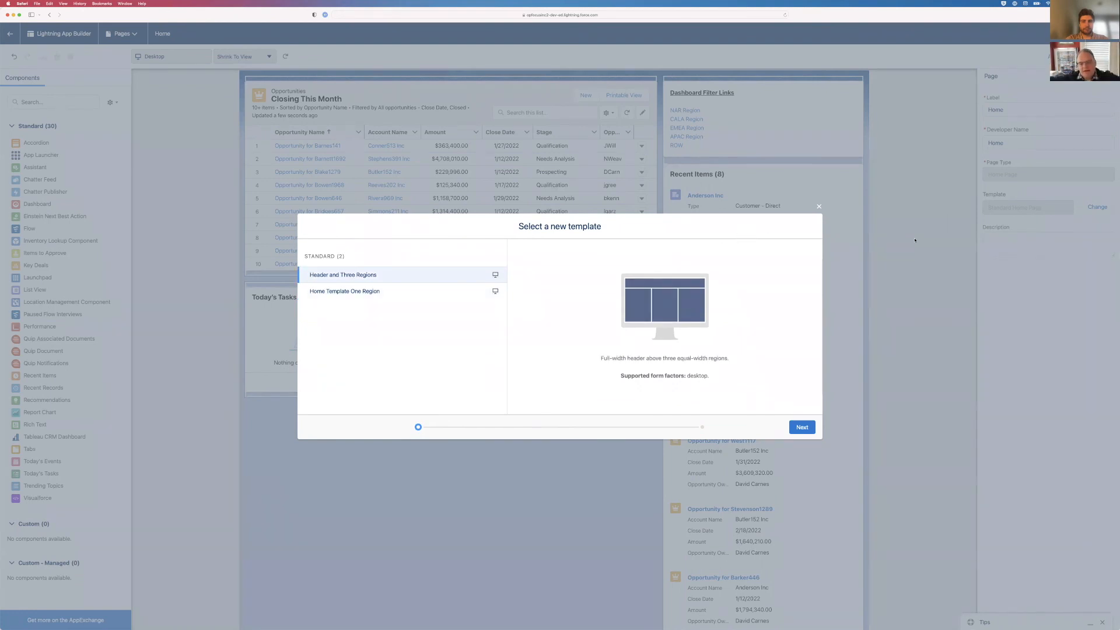
pyautogui.click(804, 428)
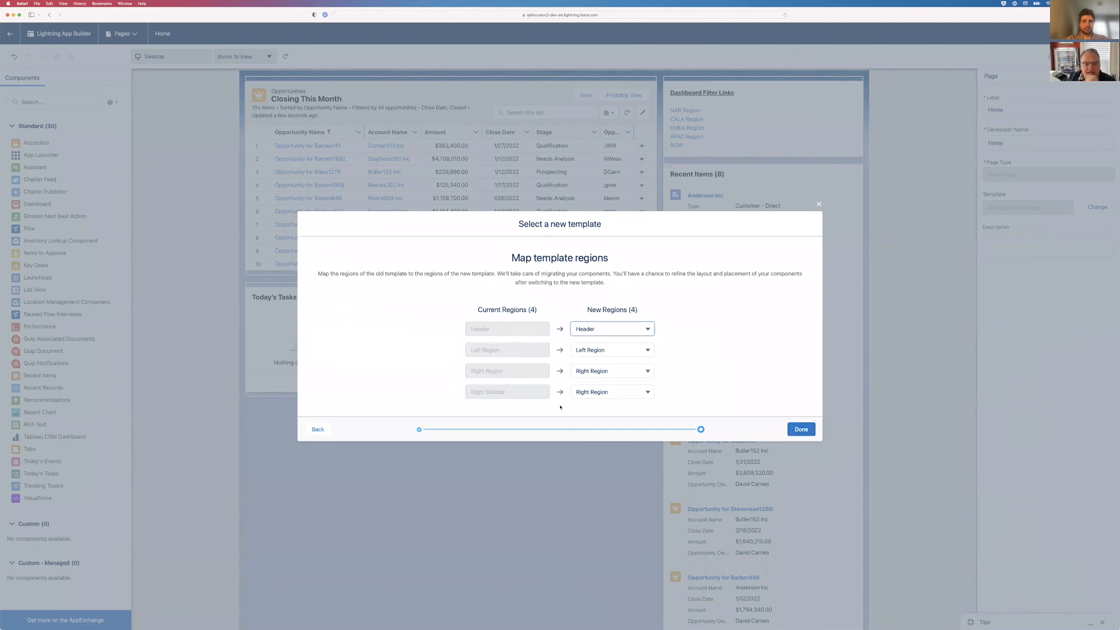
pyautogui.click(801, 430)
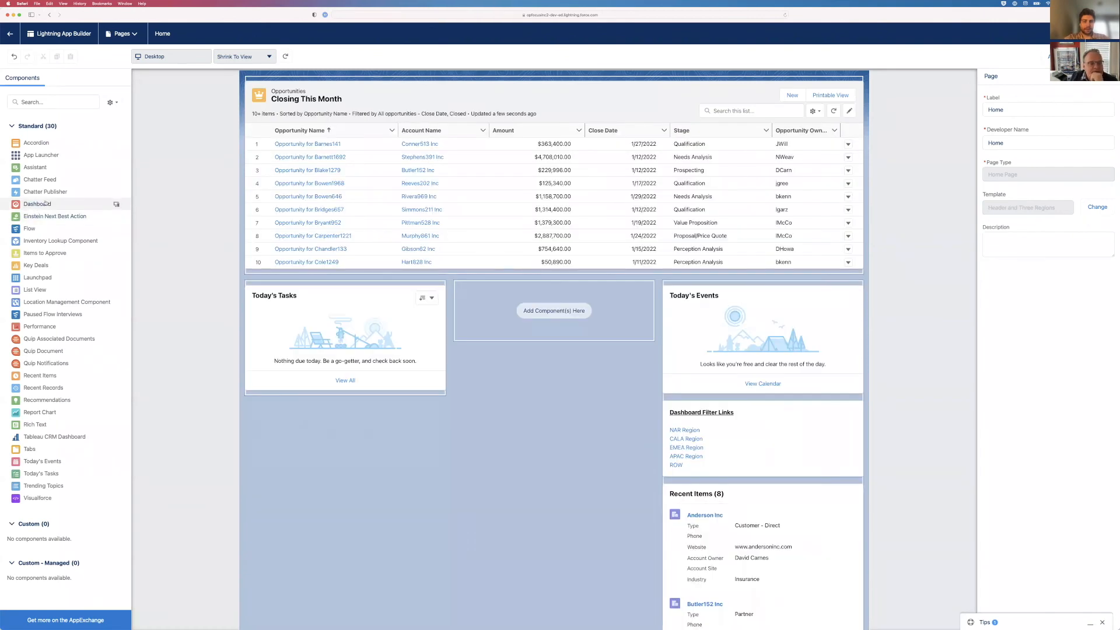
# Step: Place a Dashboard component showing My Sales Dashboard in the header region above the Closing This Month list
pyautogui.moveTo(70, 204); pyautogui.dragTo(374, 91)
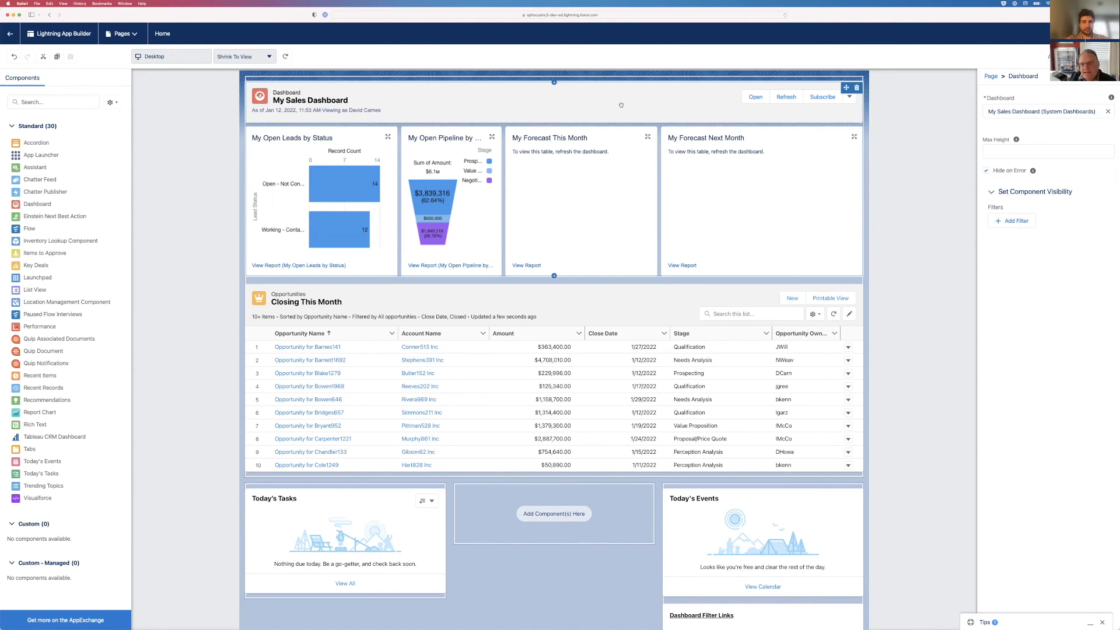
pyautogui.click(1004, 140)
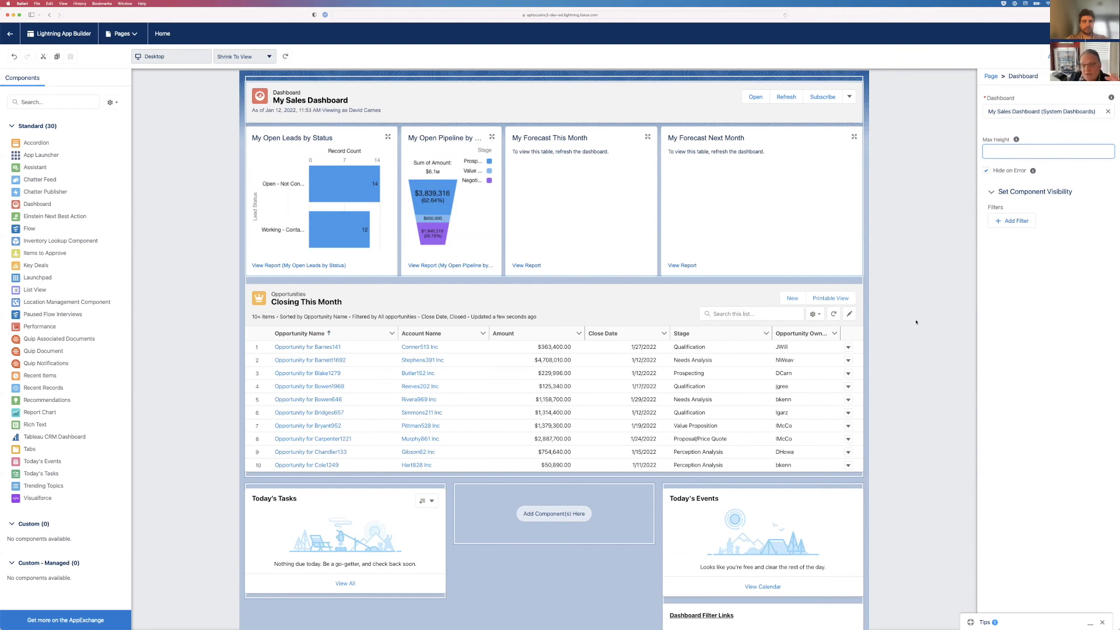
# Step: Add a visibility filter to the dashboard for User > Profile > Name Contains "Sales, System Administrator", save the page and return to Home
pyautogui.click(1008, 222)
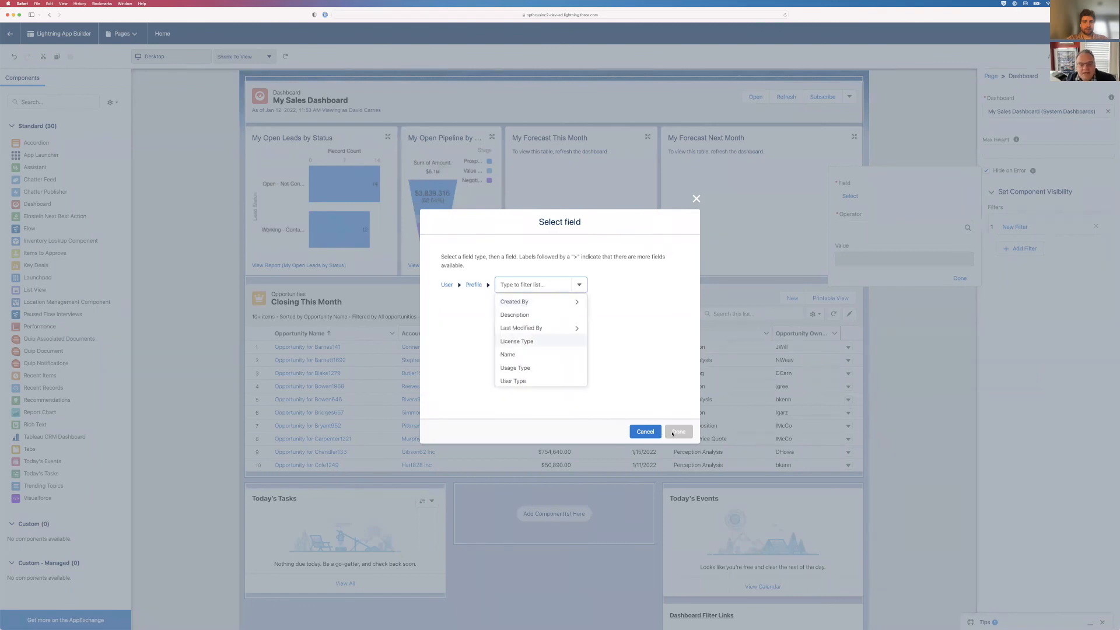
pyautogui.click(557, 341)
pyautogui.click(678, 431)
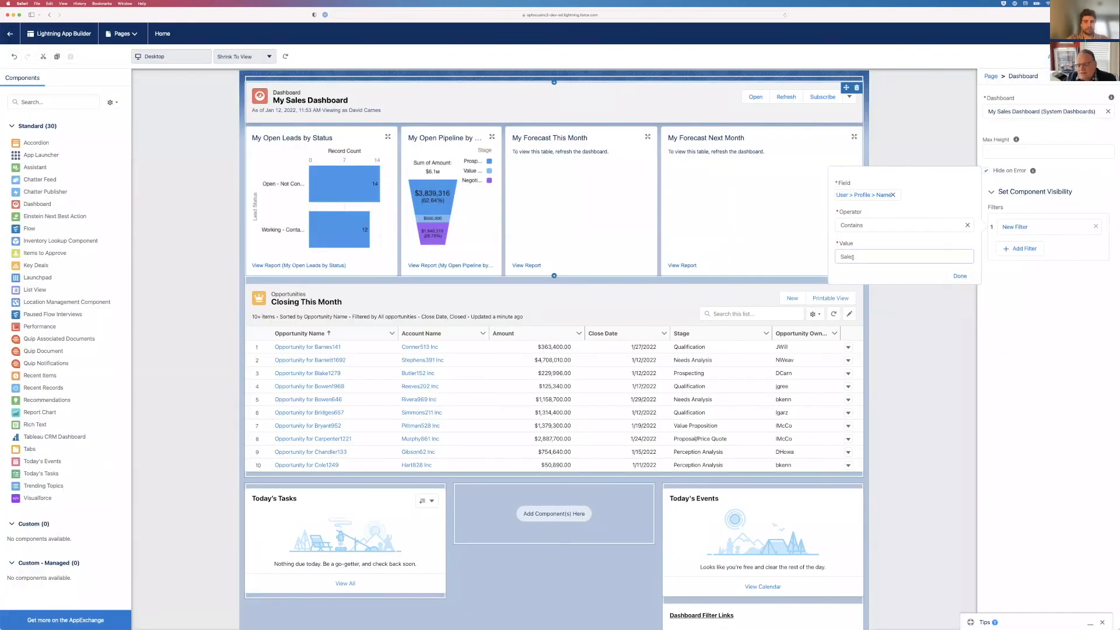
pyautogui.write('ystem Administrator')
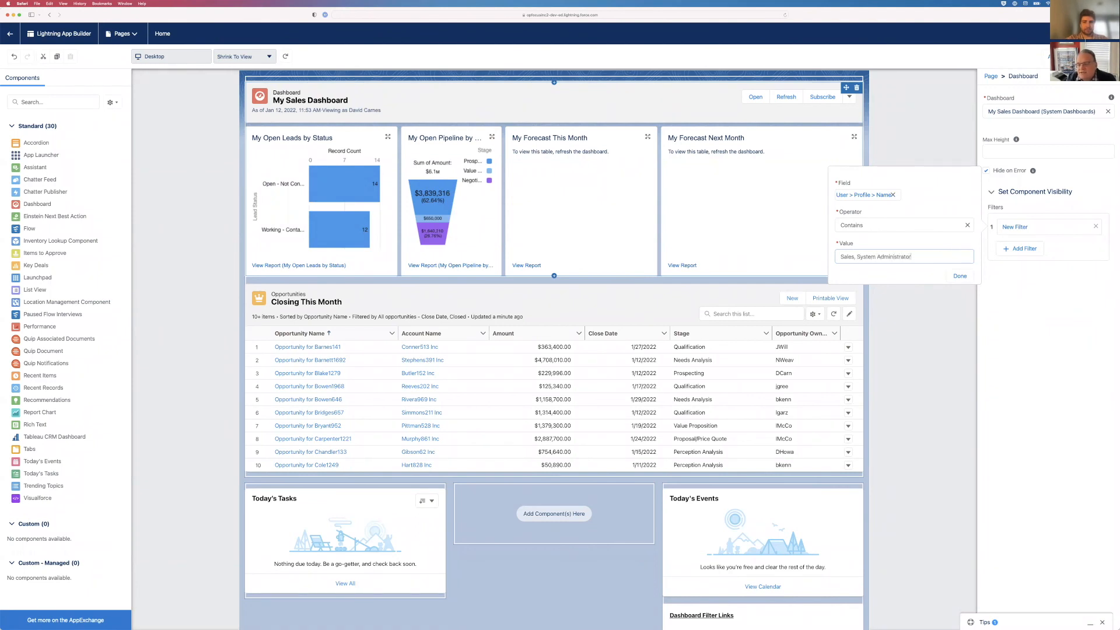
pyautogui.click(962, 276)
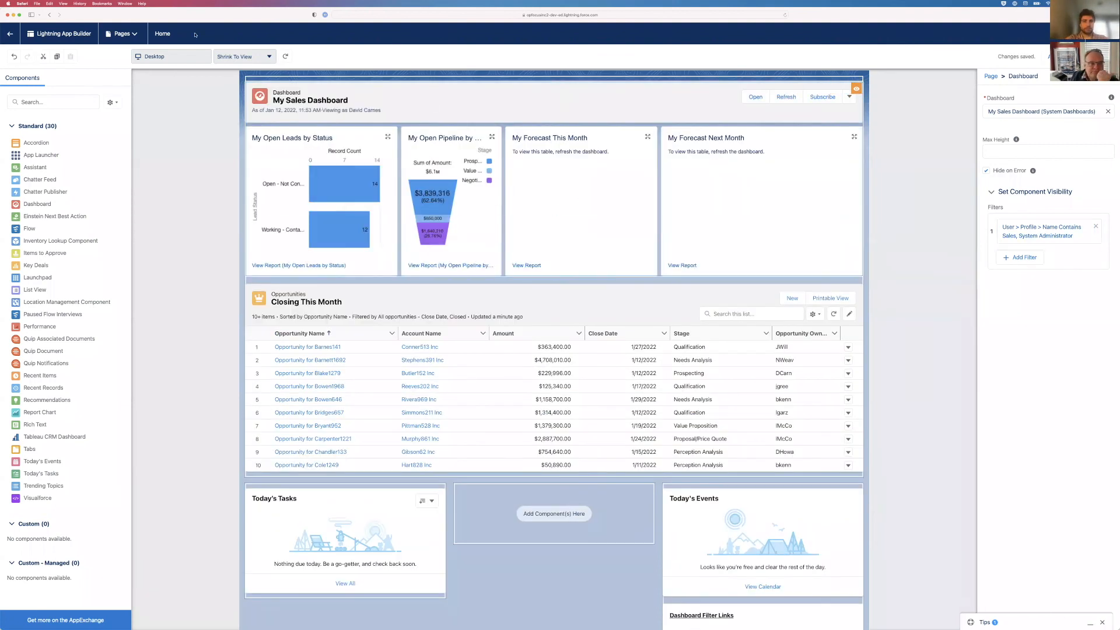
pyautogui.click(9, 35)
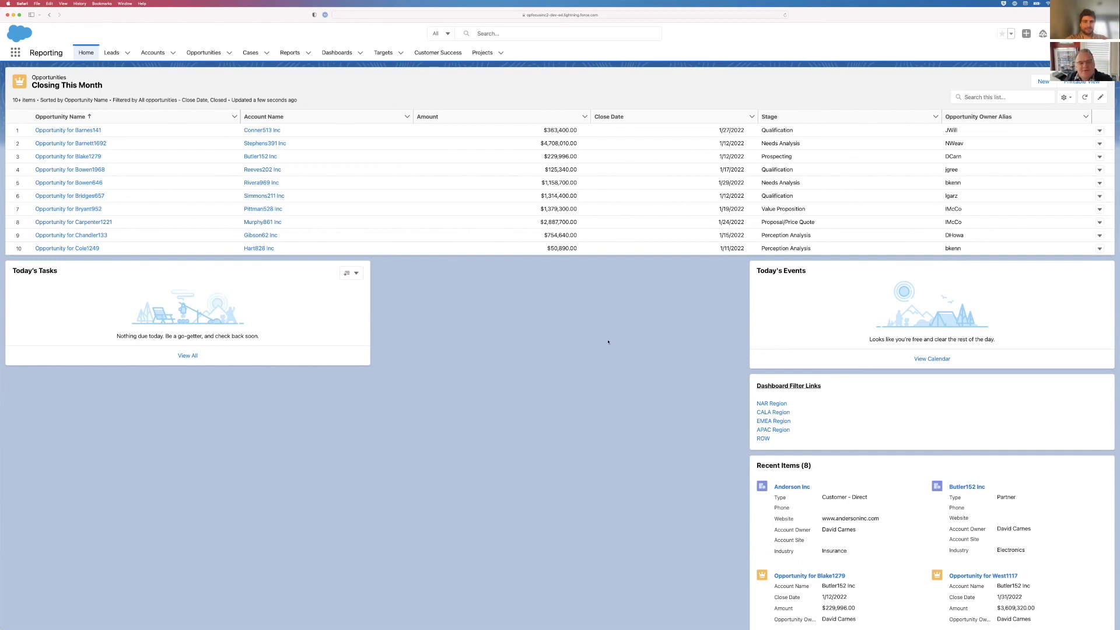
# Step: Reopen the Home page for editing and set the dashboard's visibility filter value to System Administrator
pyautogui.click(784, 16)
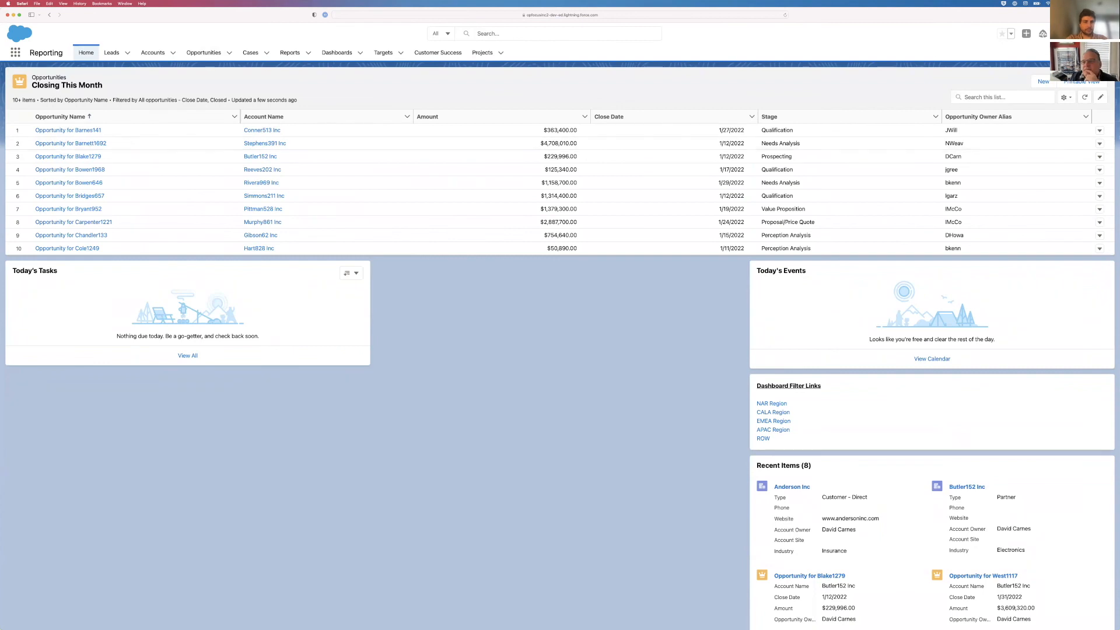
pyautogui.click(1075, 34)
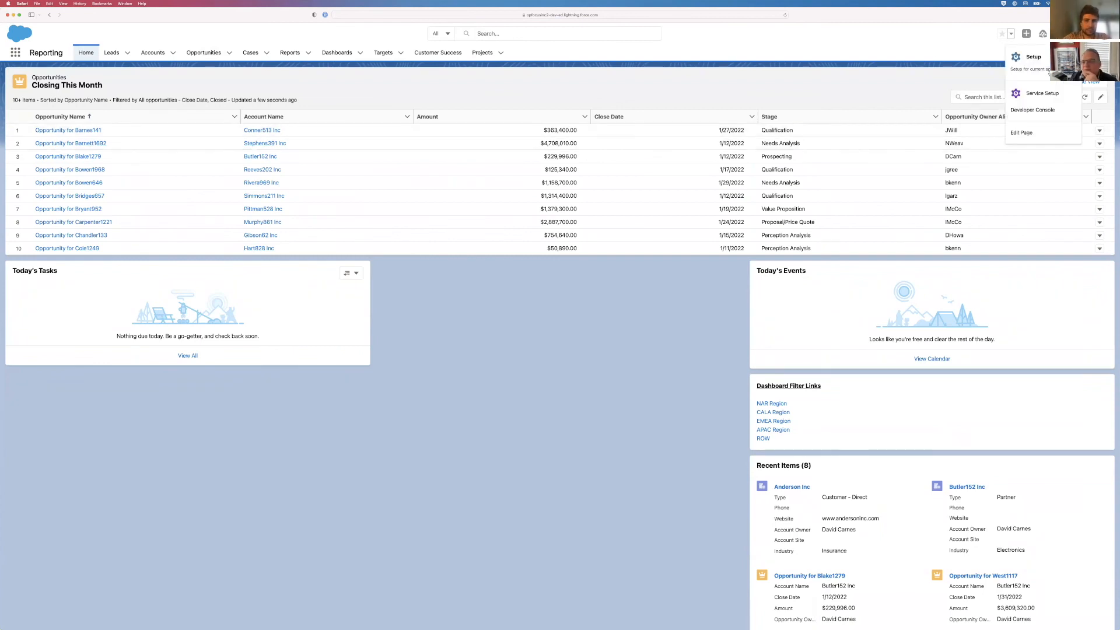
pyautogui.click(1022, 133)
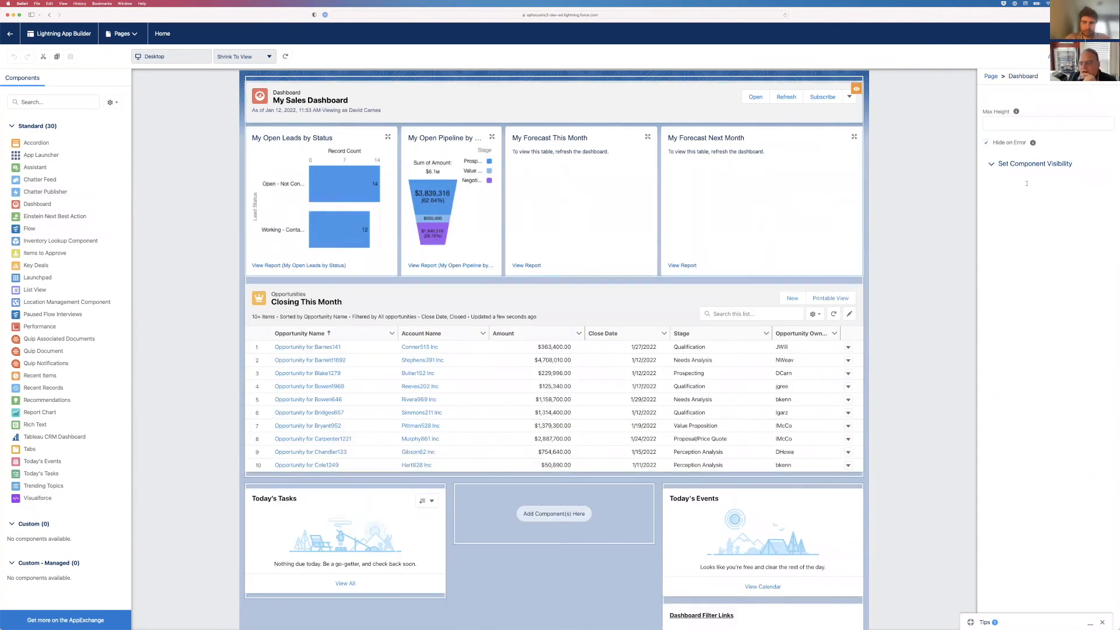
pyautogui.click(1023, 237)
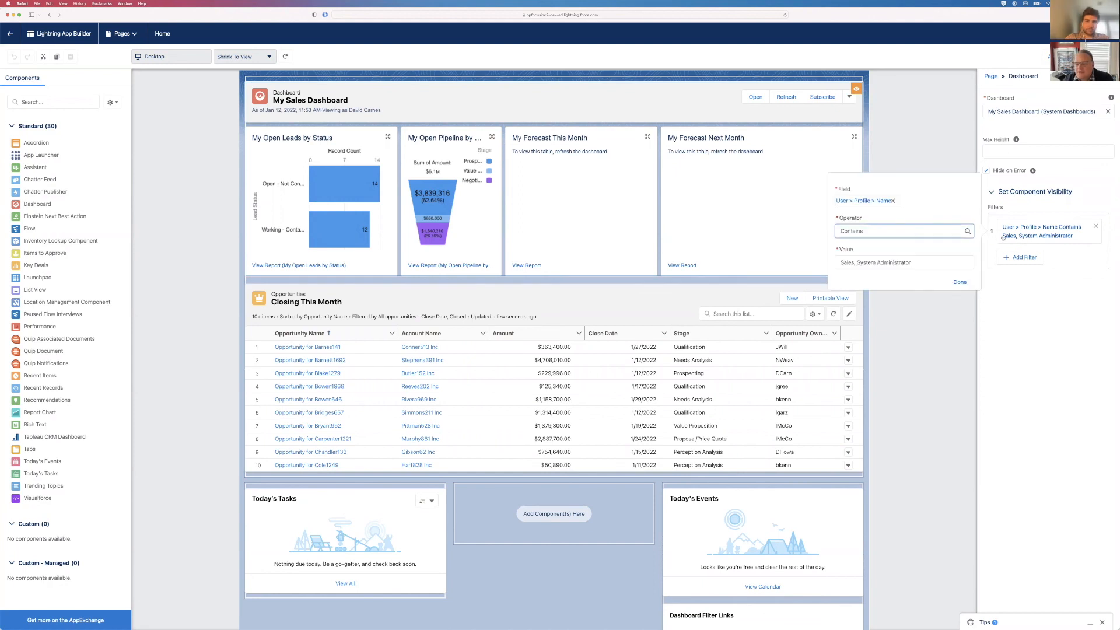
pyautogui.click(857, 262)
pyautogui.press('super+shift+Left')
pyautogui.press('BackSpace')
pyautogui.click(960, 282)
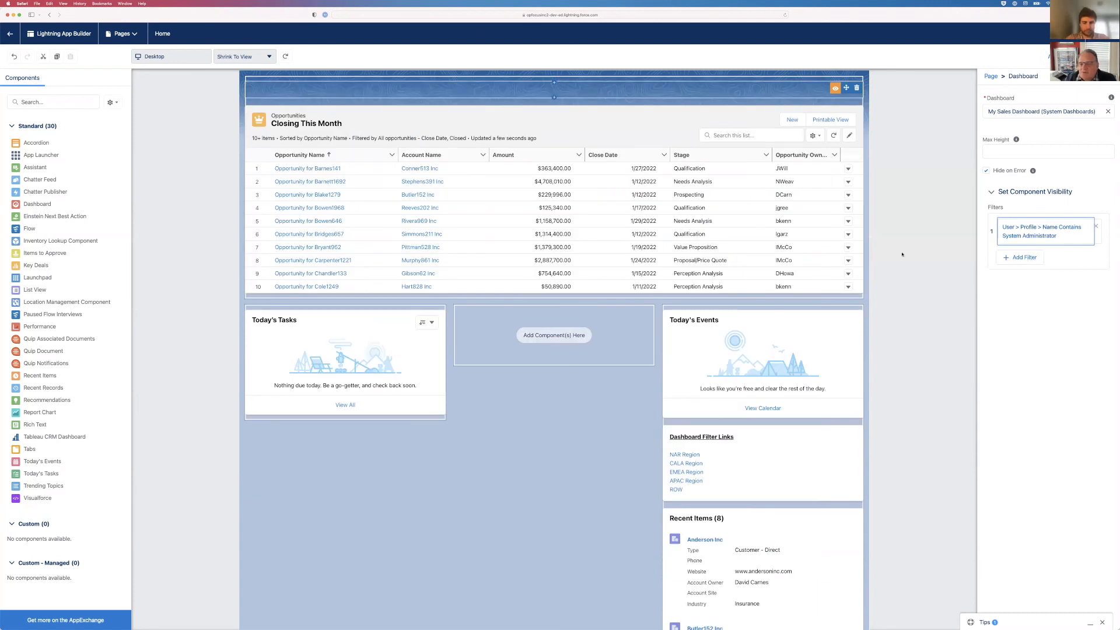
# Step: Add a second visibility filter for User > Profile > Name Contains Sales, show the component when any filters are true, and save the page
pyautogui.click(1020, 258)
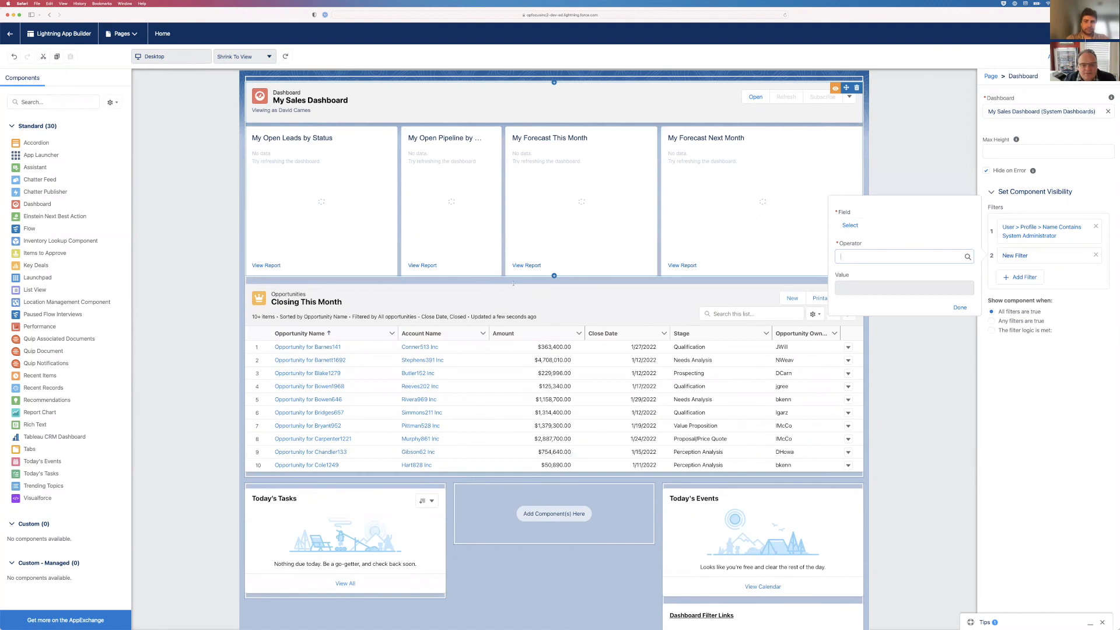
pyautogui.click(514, 284)
pyautogui.click(521, 301)
pyautogui.scroll(-3, 535, 370)
pyautogui.scroll(-5, 535, 370)
pyautogui.click(510, 366)
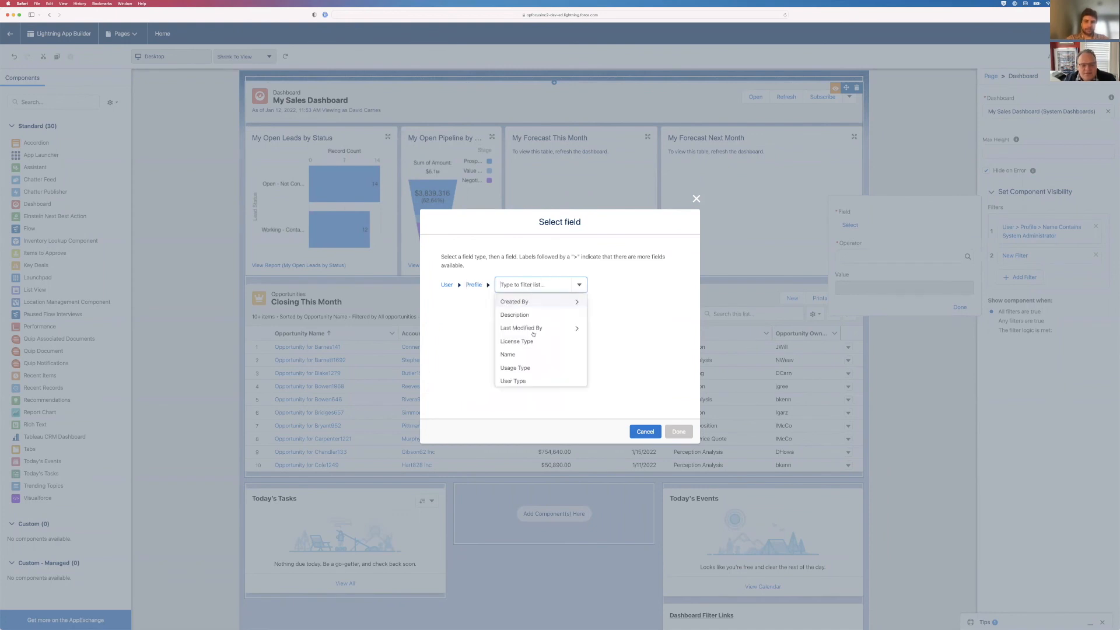
pyautogui.click(520, 355)
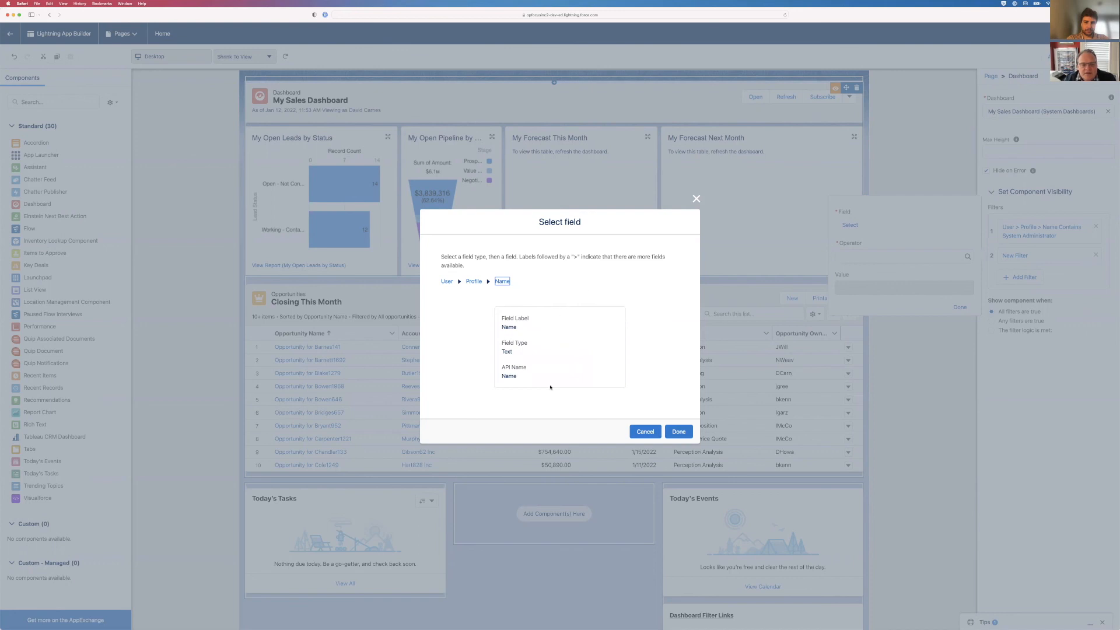
pyautogui.click(679, 433)
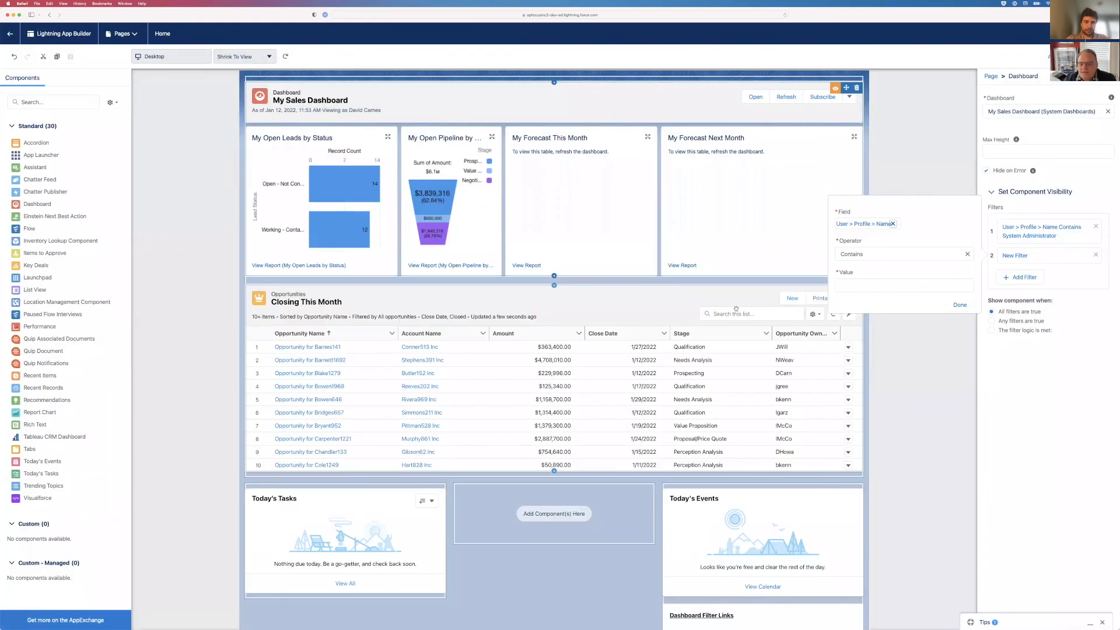
pyautogui.click(863, 283)
pyautogui.write('Sales')
pyautogui.click(959, 304)
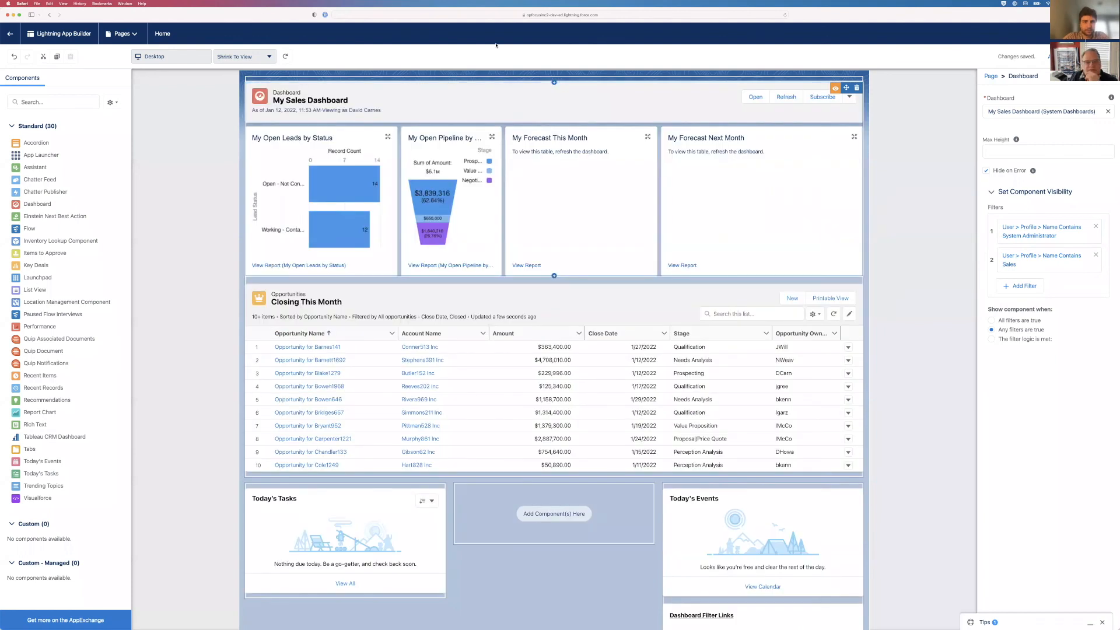
# Step: Return to the Home page and refresh the embedded My Sales Dashboard
pyautogui.click(10, 33)
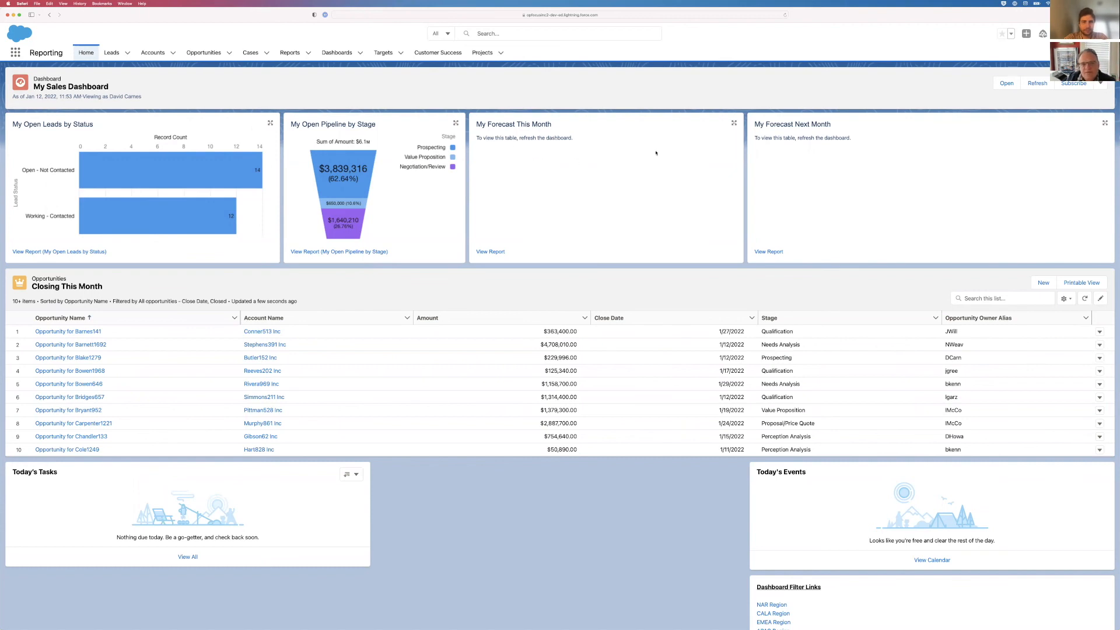
pyautogui.click(1038, 83)
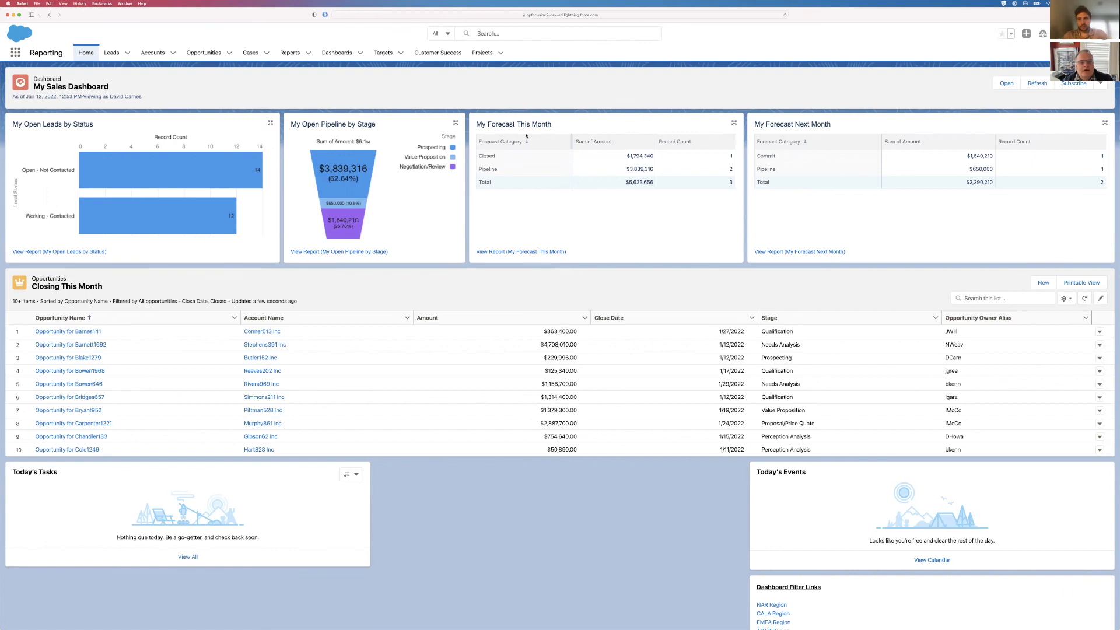
# Step: Open the Customer Success page and review its Service Manager: Key Metrics and Executive Sponsor: Key Metrics dashboards
pyautogui.click(434, 55)
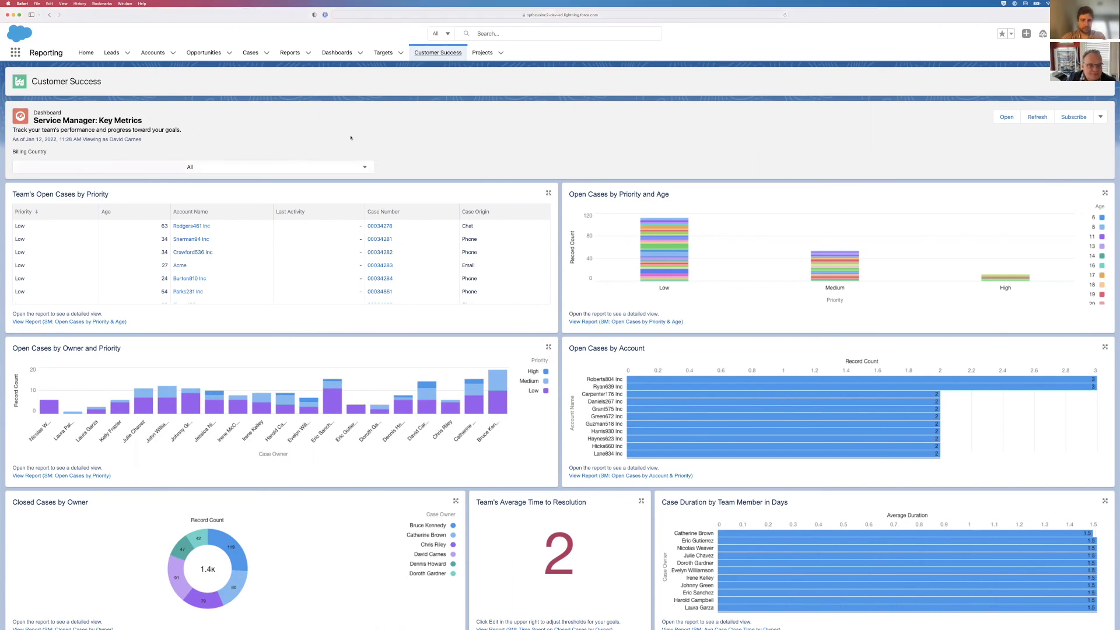
pyautogui.scroll(-2, 350, 137)
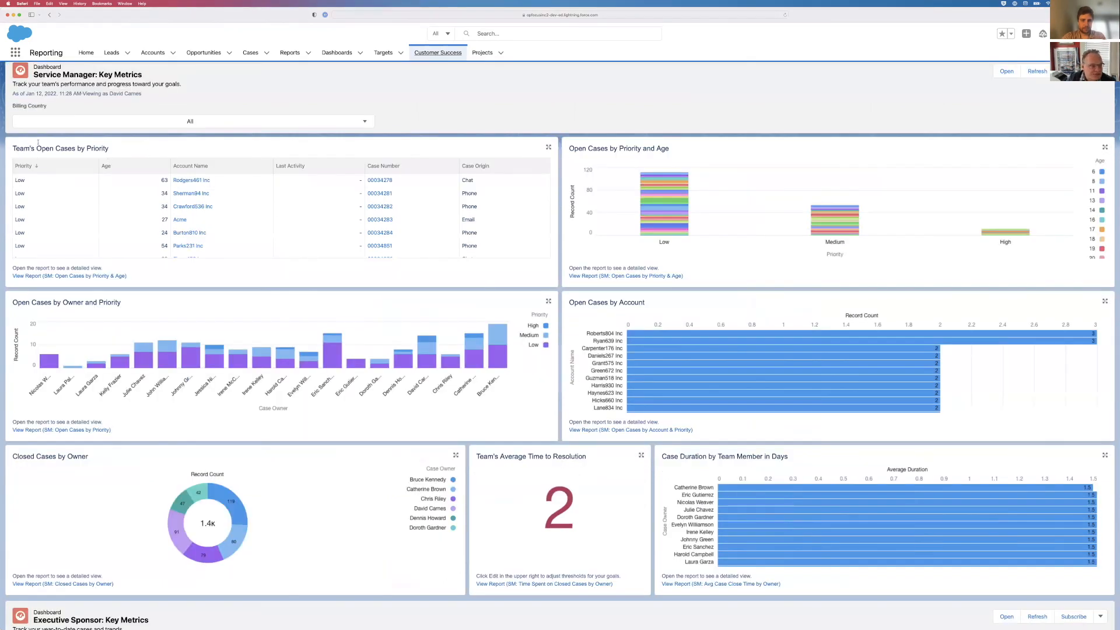
pyautogui.scroll(-5, 198, 175)
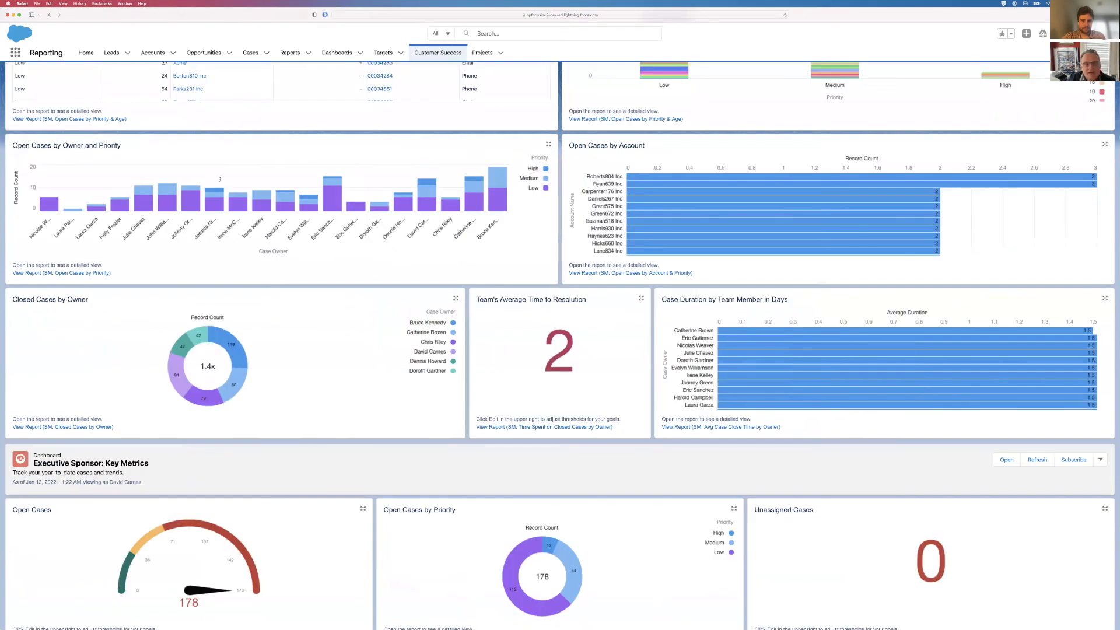
pyautogui.scroll(-7, 220, 179)
pyautogui.scroll(-5, 220, 180)
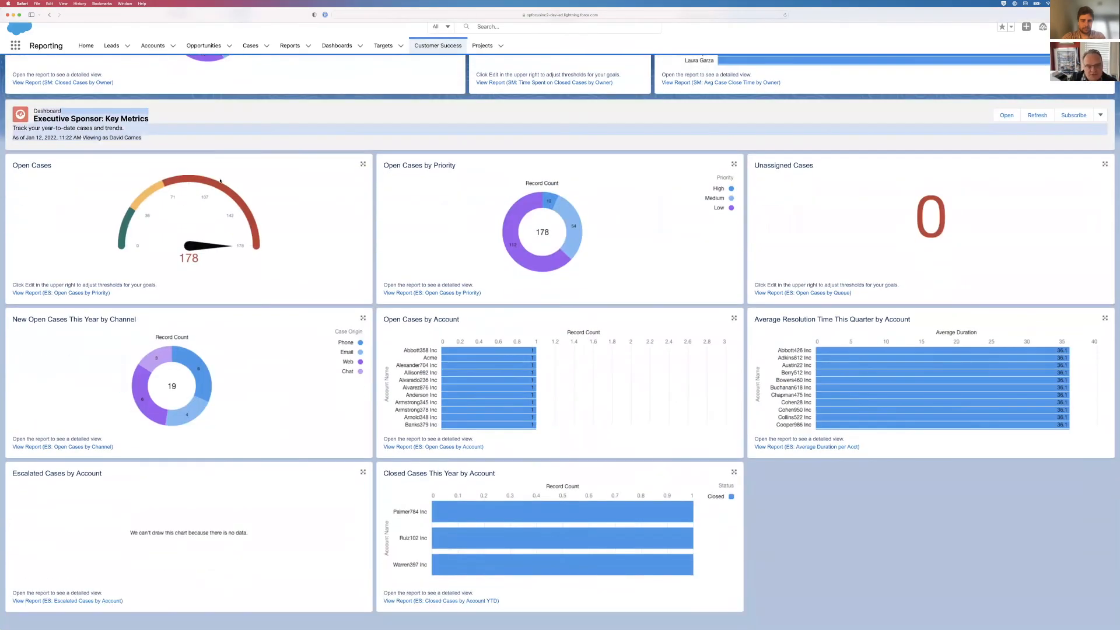
pyautogui.scroll(12, 220, 181)
pyautogui.scroll(8, 220, 180)
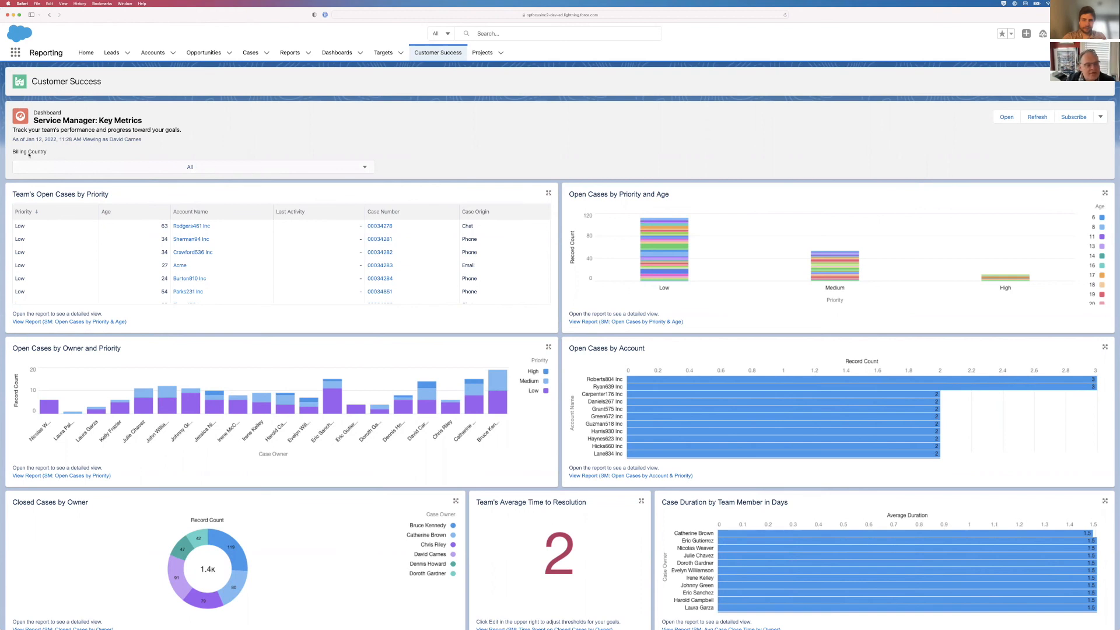
# Step: Filter the Service Manager: Key Metrics dashboard by Billing Country equals Canada, and switch to PowerPoint
pyautogui.moveTo(18, 152); pyautogui.dragTo(65, 152)
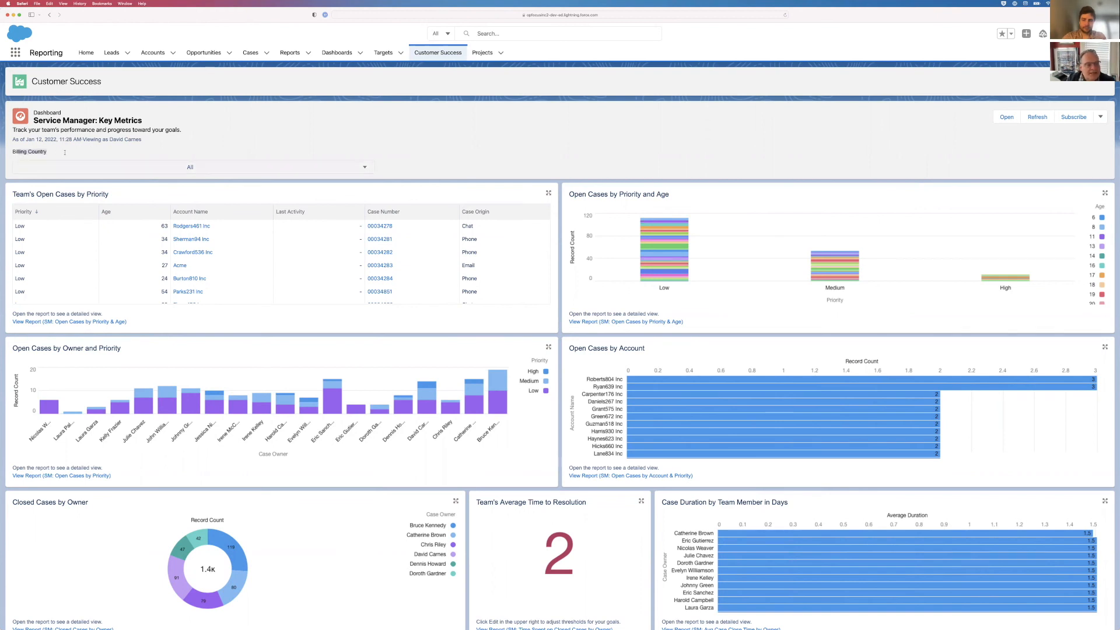
pyautogui.click(65, 153)
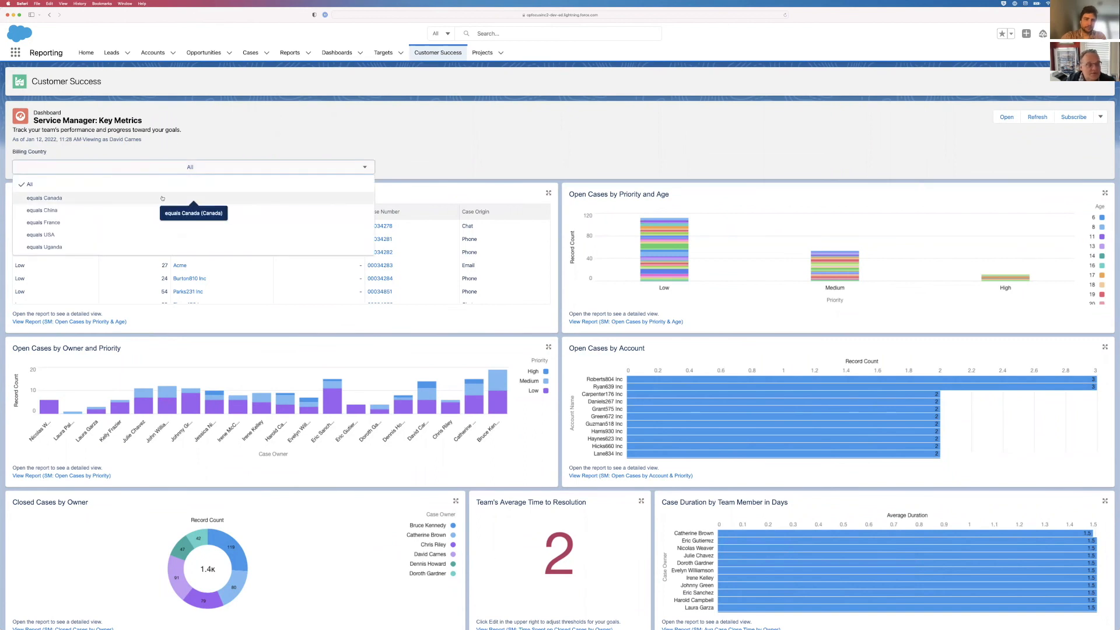
pyautogui.click(162, 198)
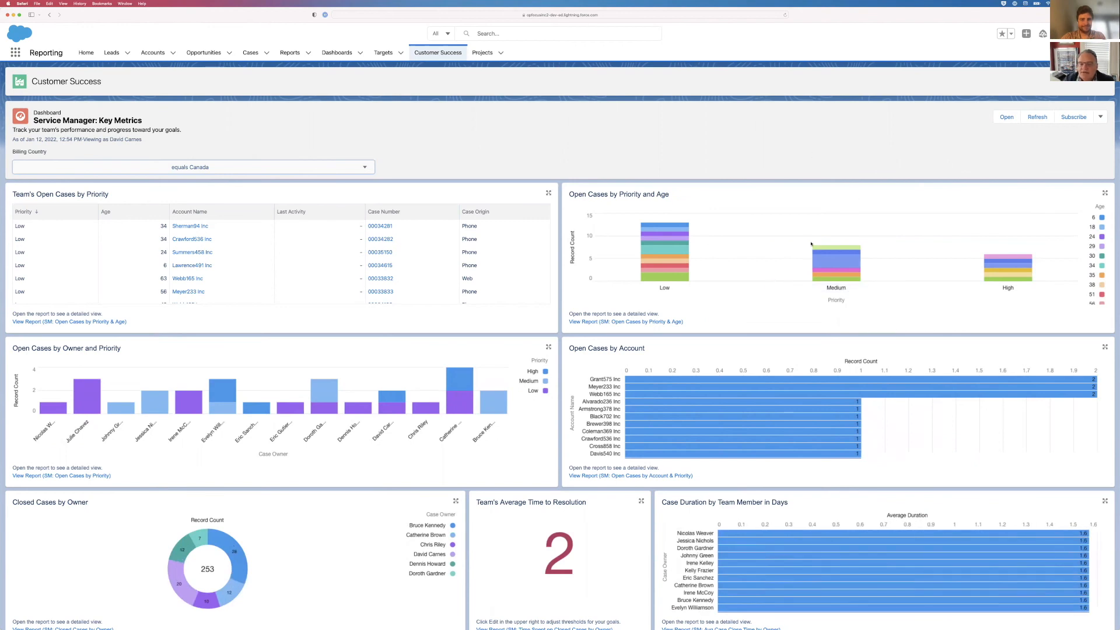
pyautogui.moveTo(813, 249)
pyautogui.press('super+Tab')
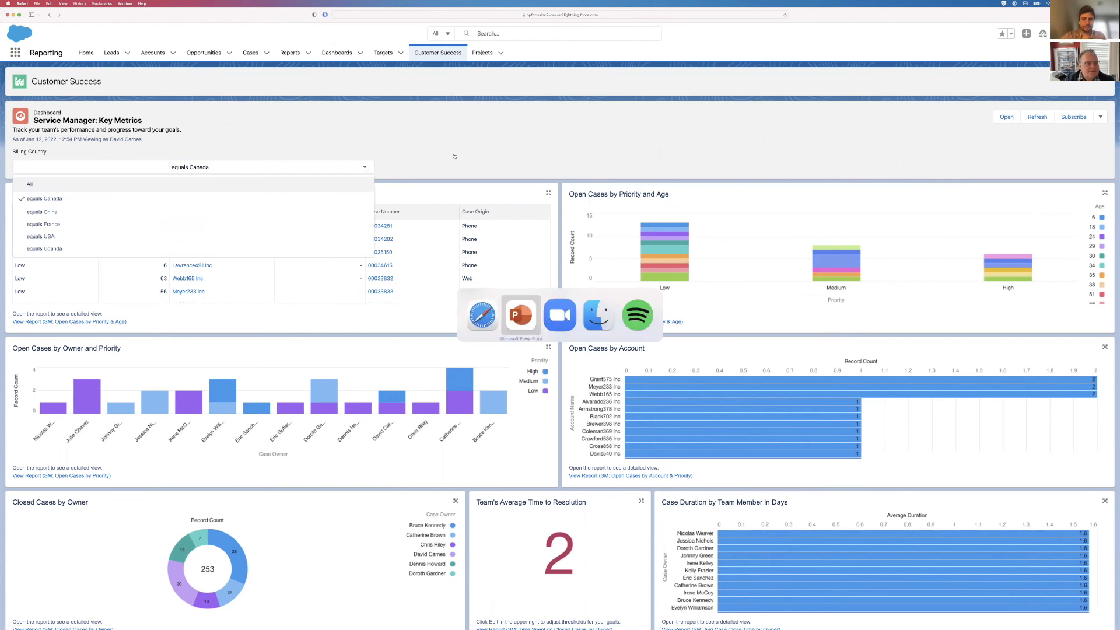